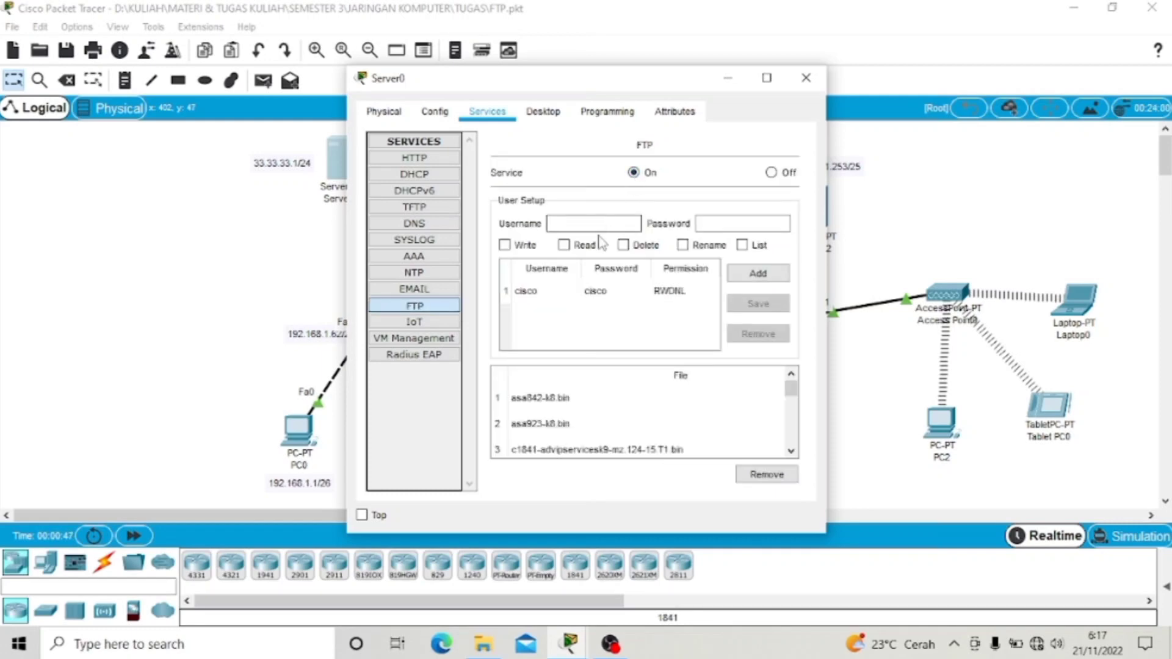
click(600, 225)
text(admin)
click(745, 226)
text(admin)
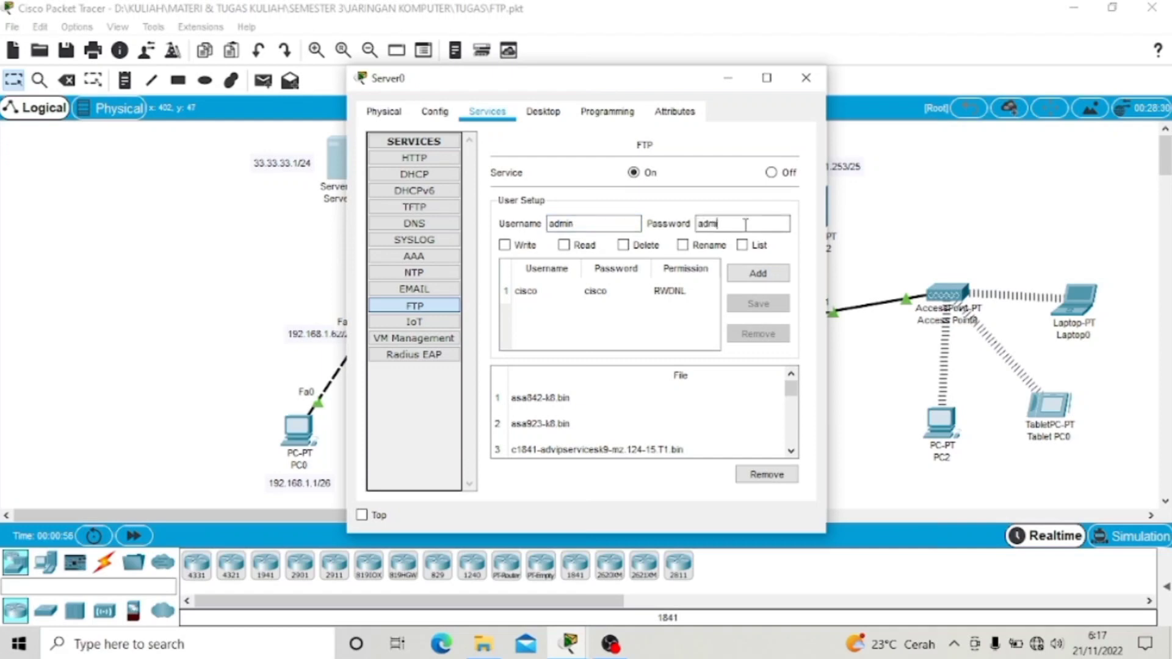
click(508, 246)
click(568, 247)
click(625, 246)
click(684, 246)
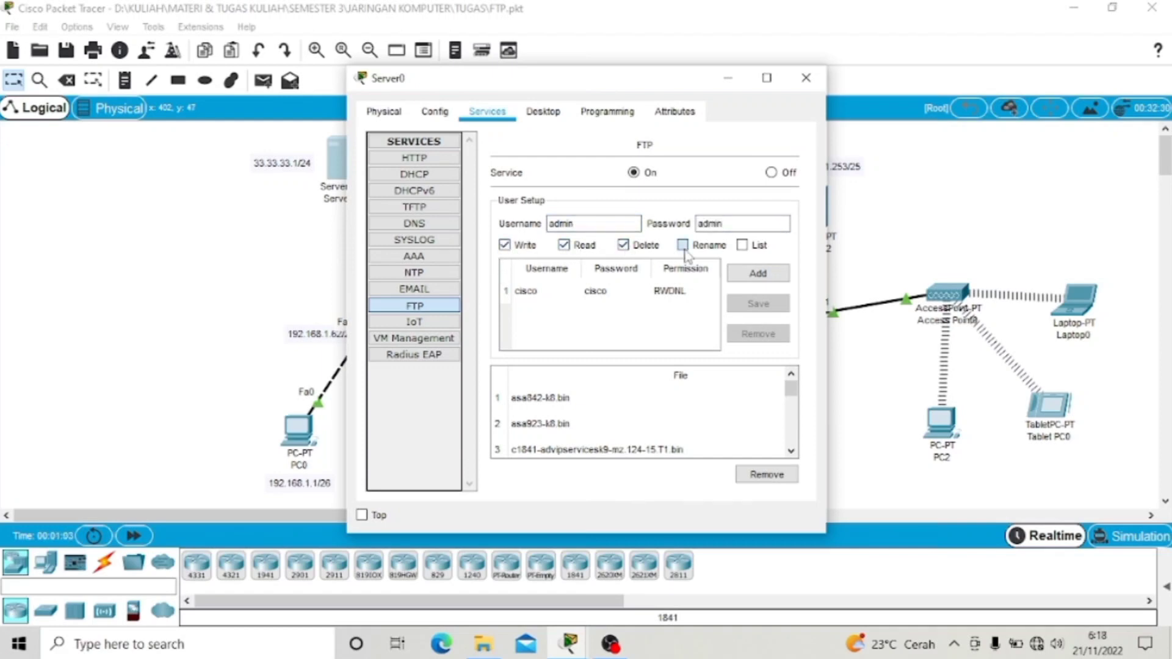
click(744, 247)
click(757, 273)
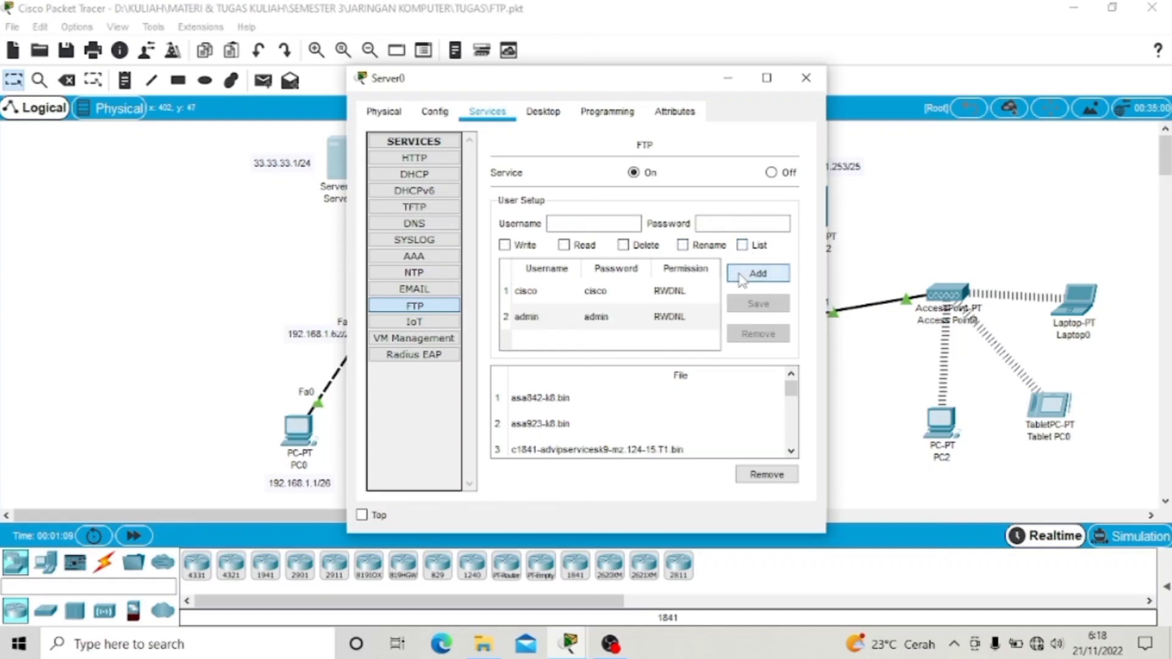
Step: Add a DNS A record mapping ftp.jarkom.com to 33.33.33.1 and close Server0's window
click(445, 224)
click(578, 220)
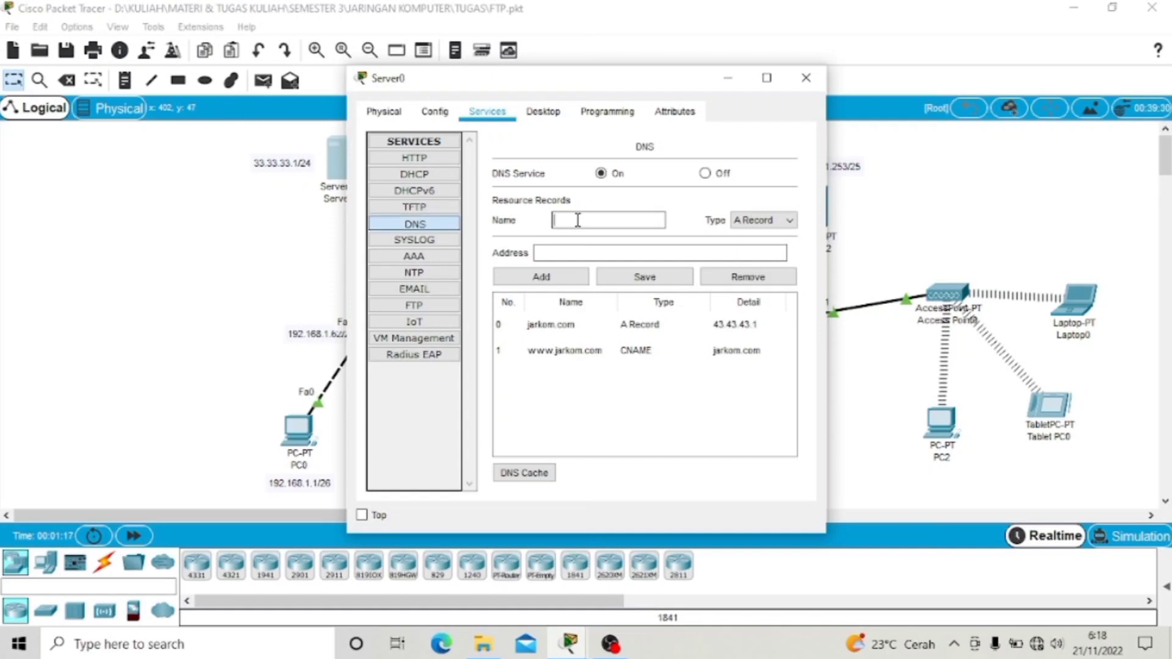
text(ftp.jarkom.com)
click(626, 255)
text(33.33.33)
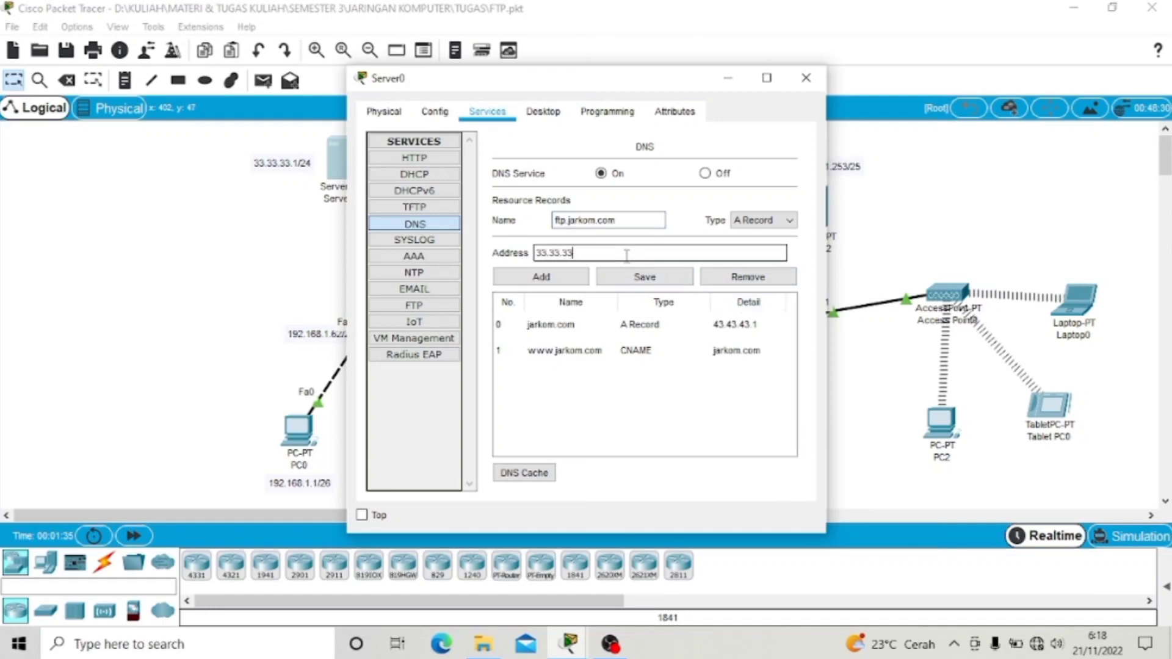
text(.1)
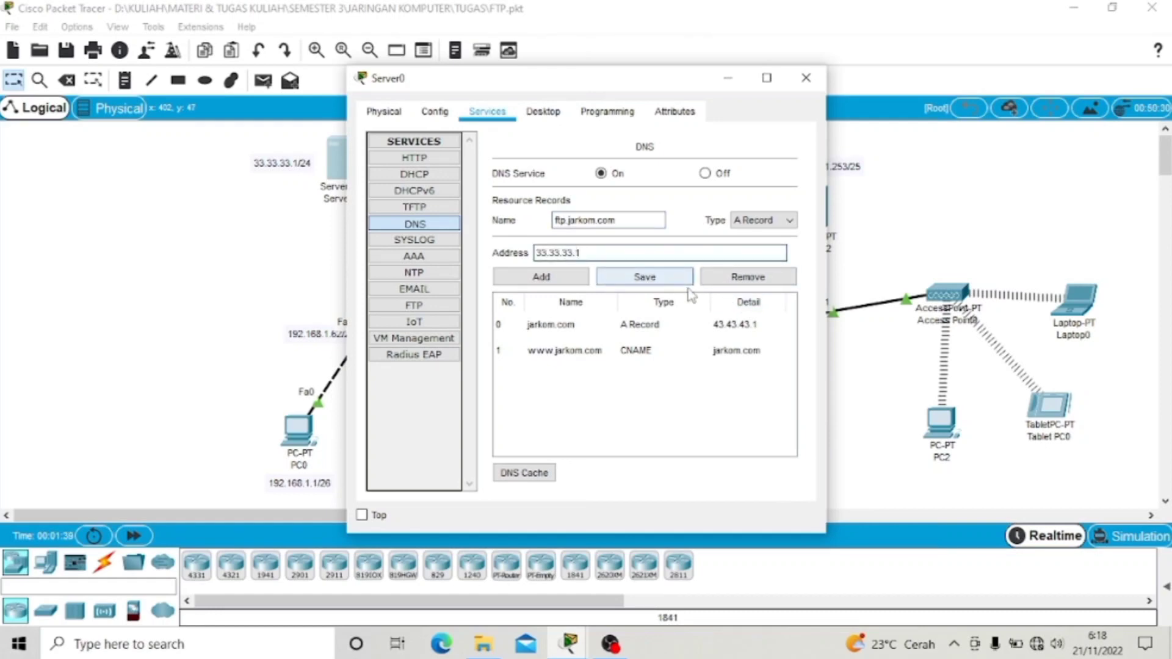
click(560, 280)
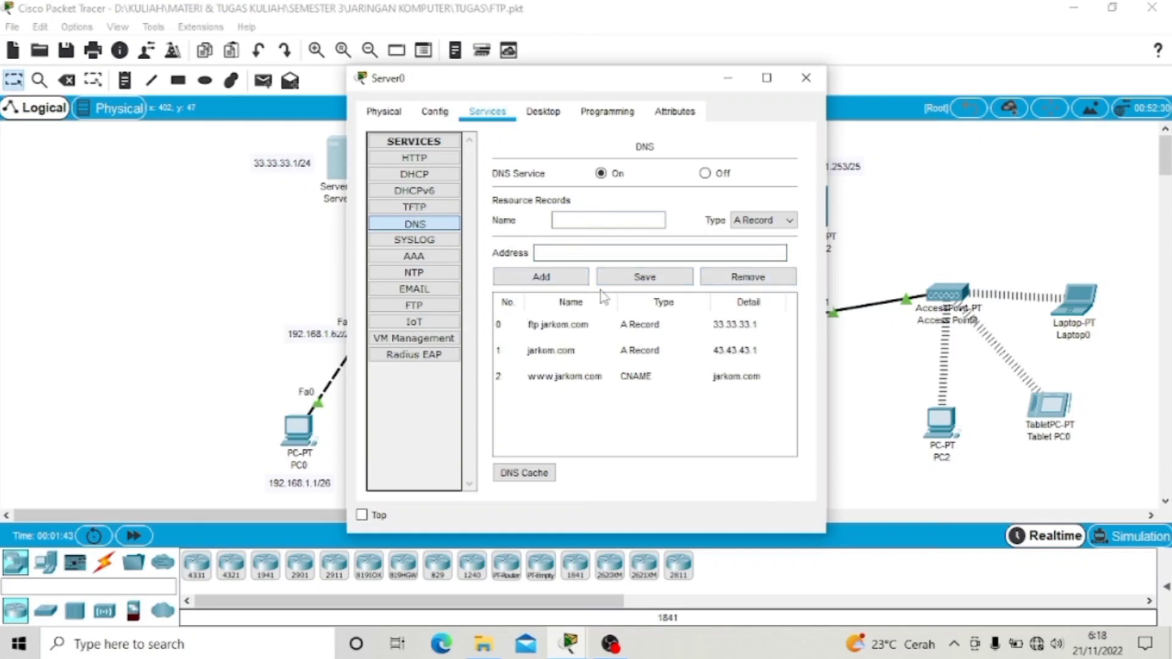
click(805, 78)
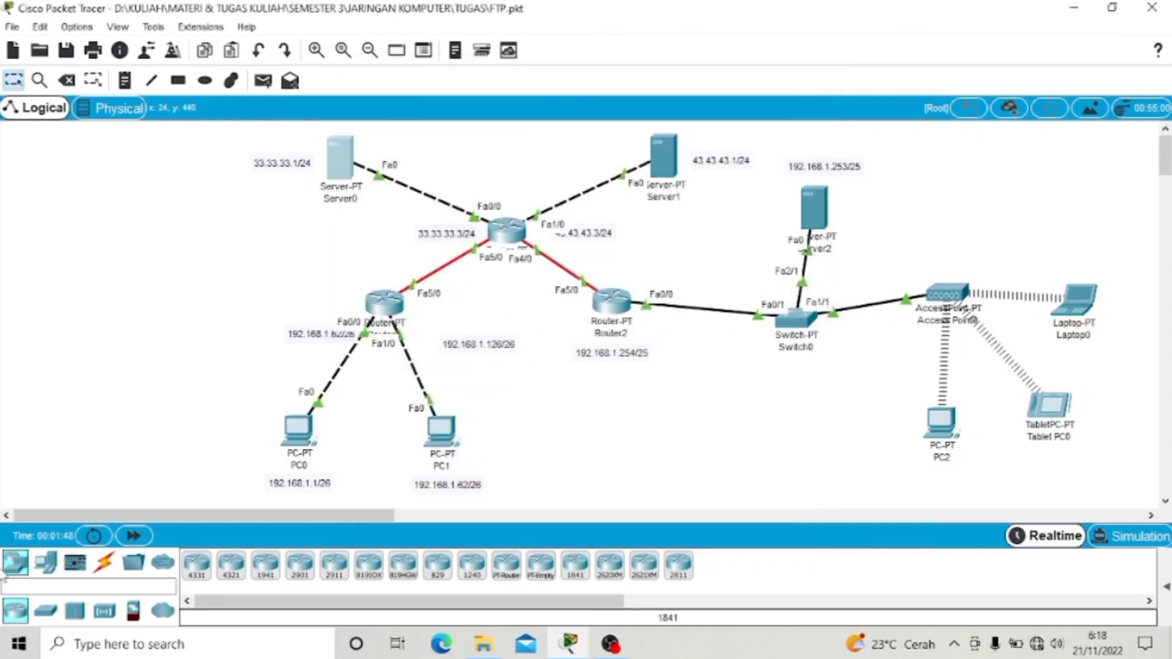
Step: Run nslookup ftp.jarkom.com on PC0's Command Prompt to confirm it returns 33.33.33.1
click(297, 432)
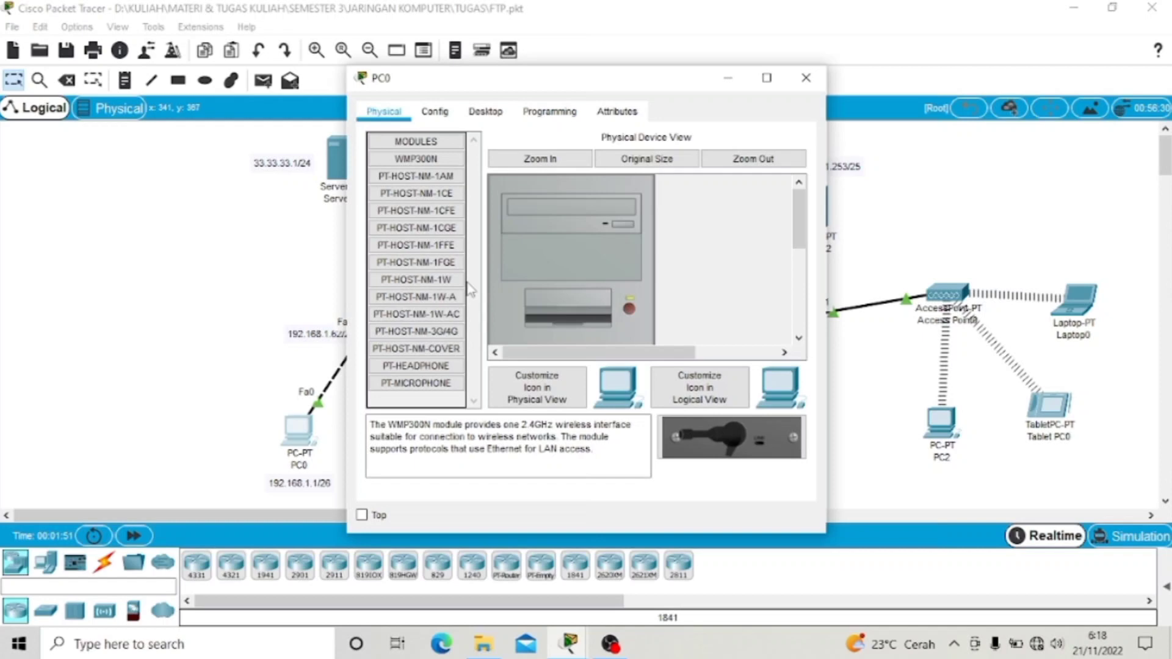
click(499, 116)
click(727, 215)
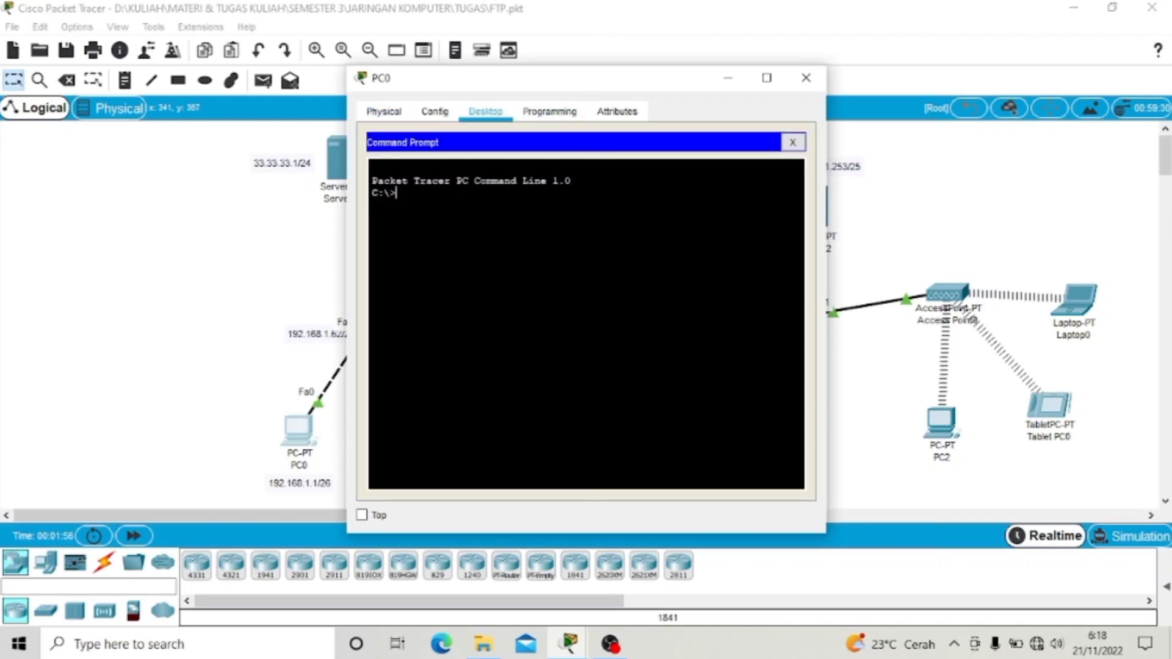
text(nslookup ftp.jarkom)
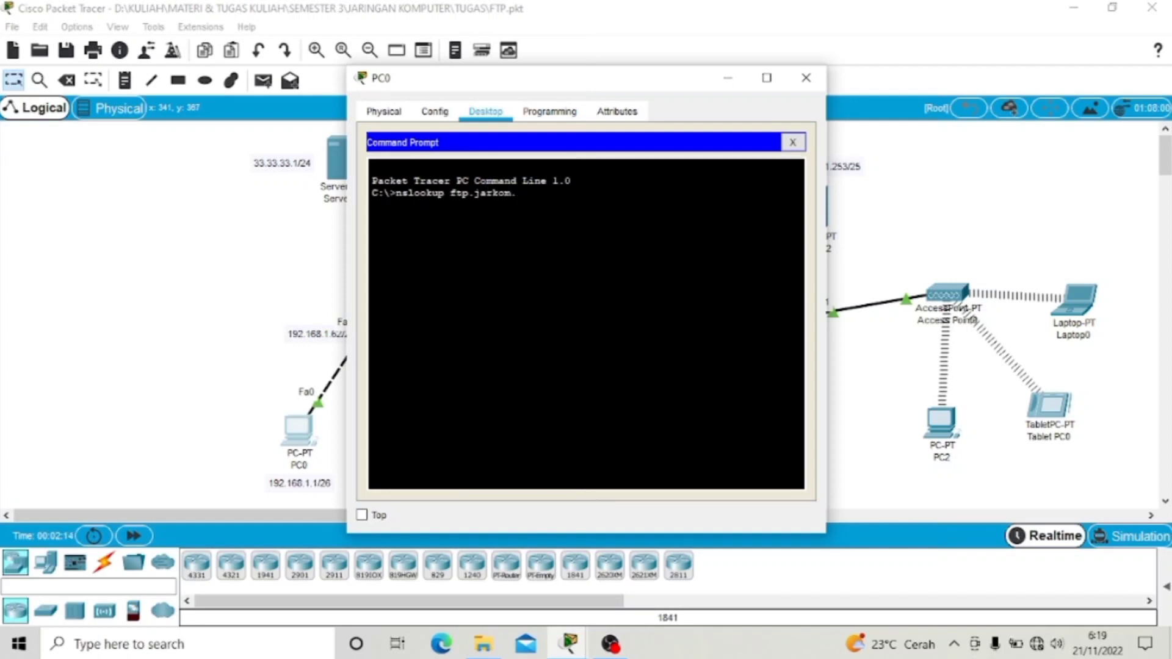
text(.com)
key(Return)
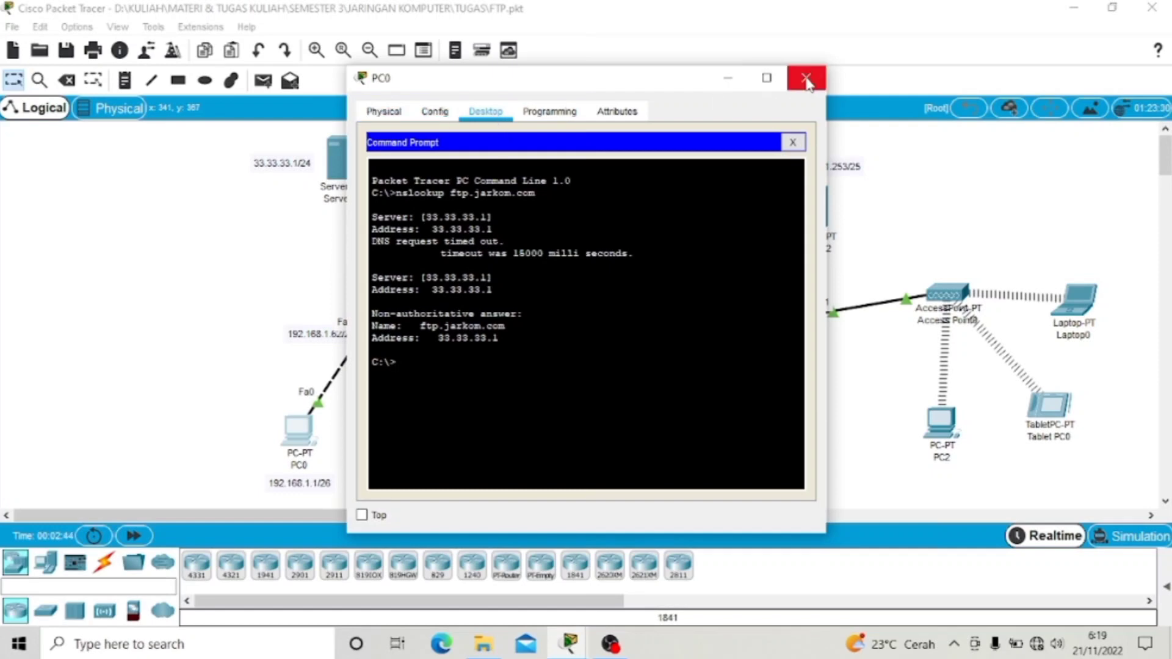
click(806, 78)
Step: In PC0's Text Editor, write 'Hallo Ini File Dari PC0' followed by the author's name
click(299, 444)
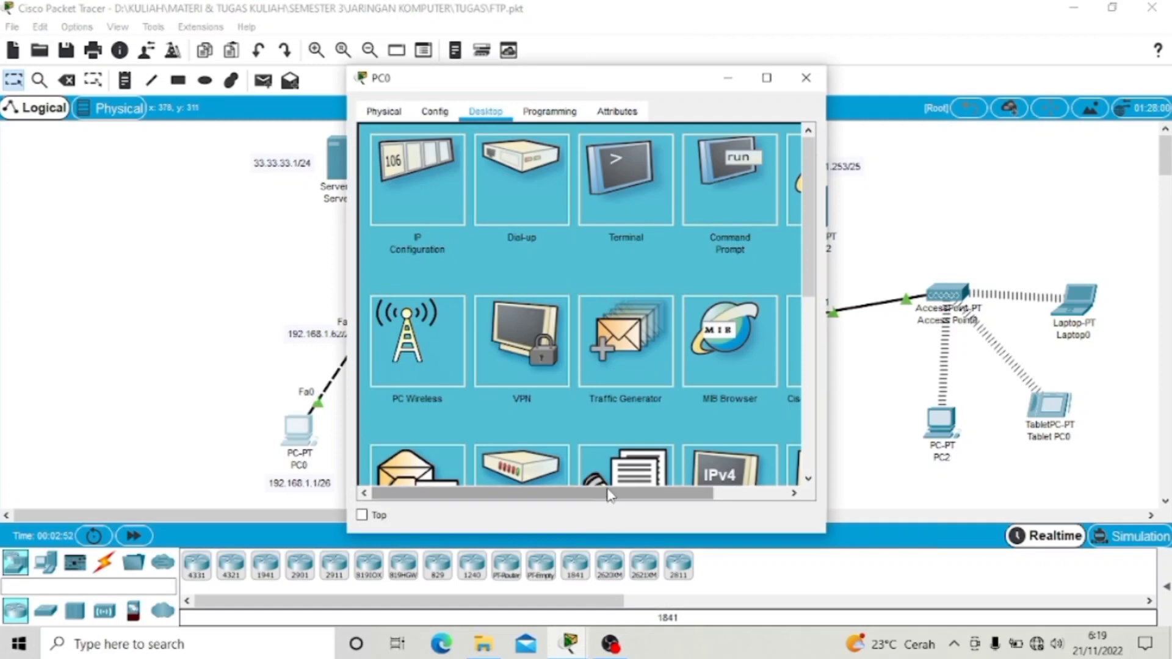
mouse_move(608, 496)
mouse_down()
mouse_move(701, 496)
mouse_move(604, 495)
mouse_up()
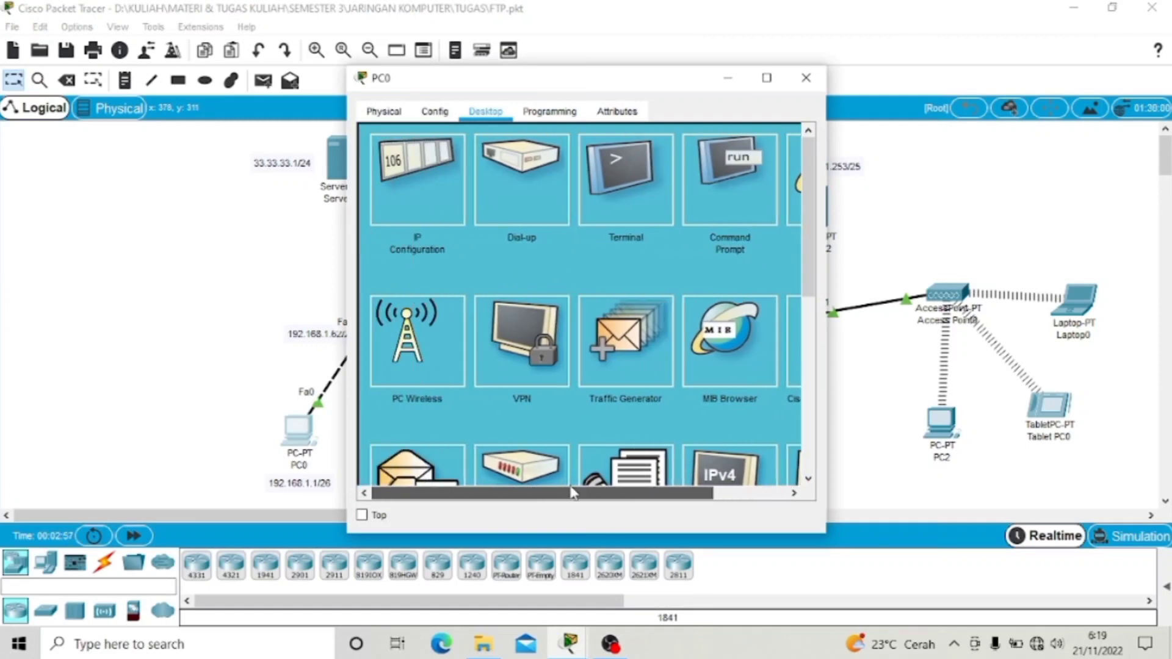
drag(809, 220, 808, 262)
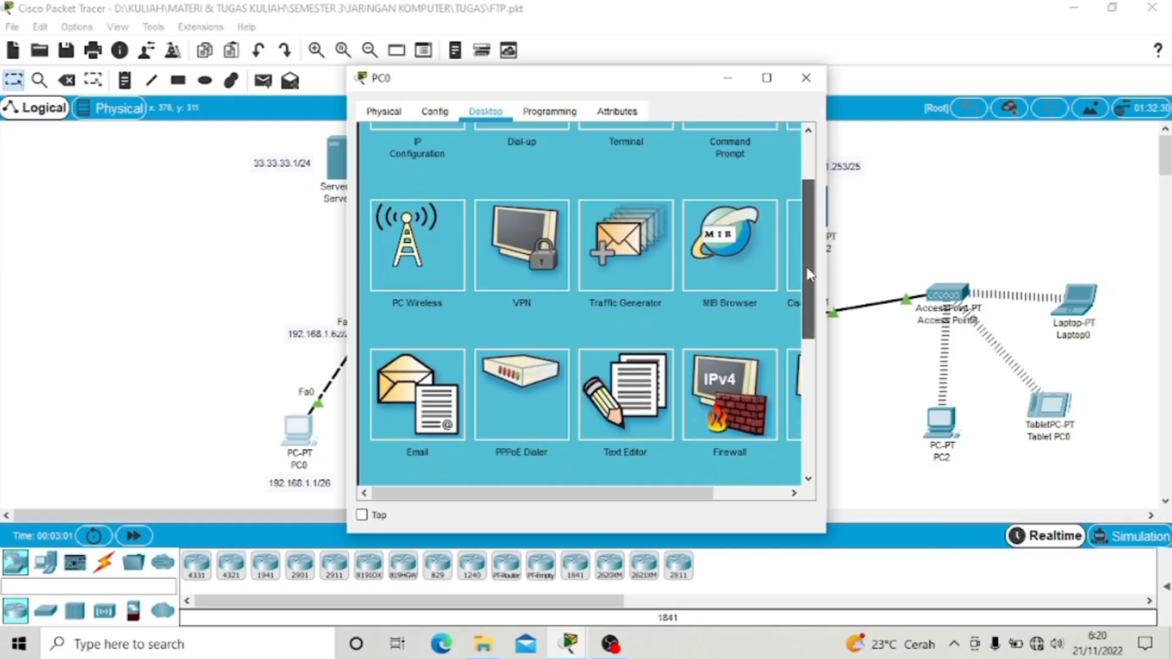
click(605, 391)
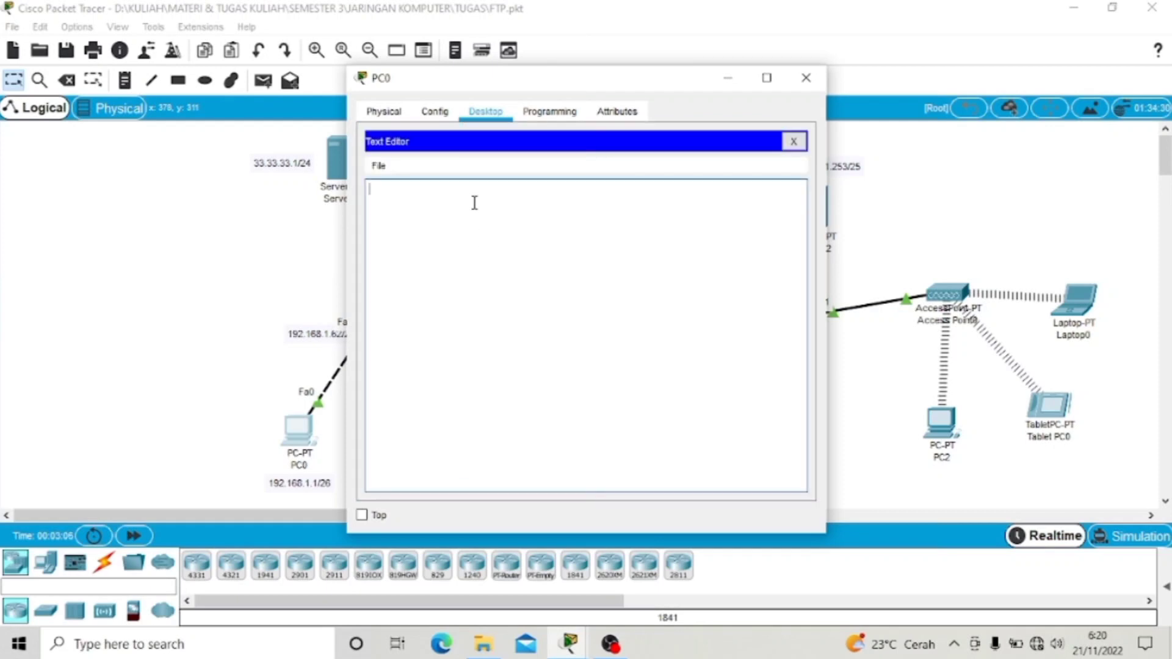
text(Hallo Ini File Dari PC0)
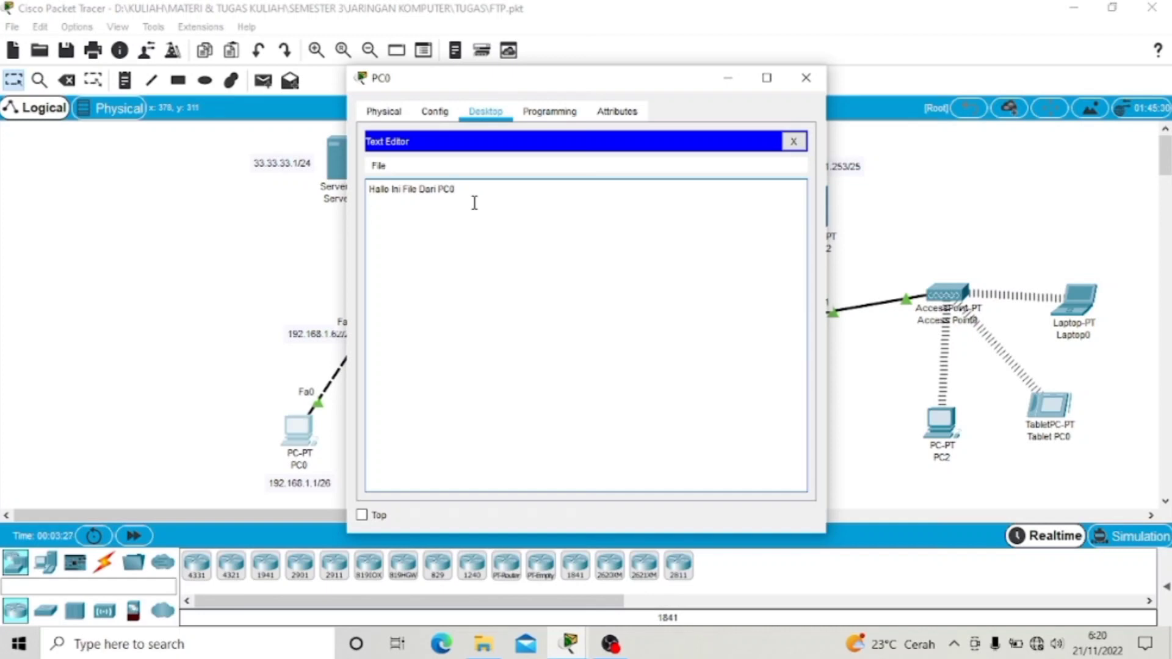
text(  (Nurin Nazlah)
Step: Save the text as file.txt and return to PC0's Desktop tools
key(ctrl+s)
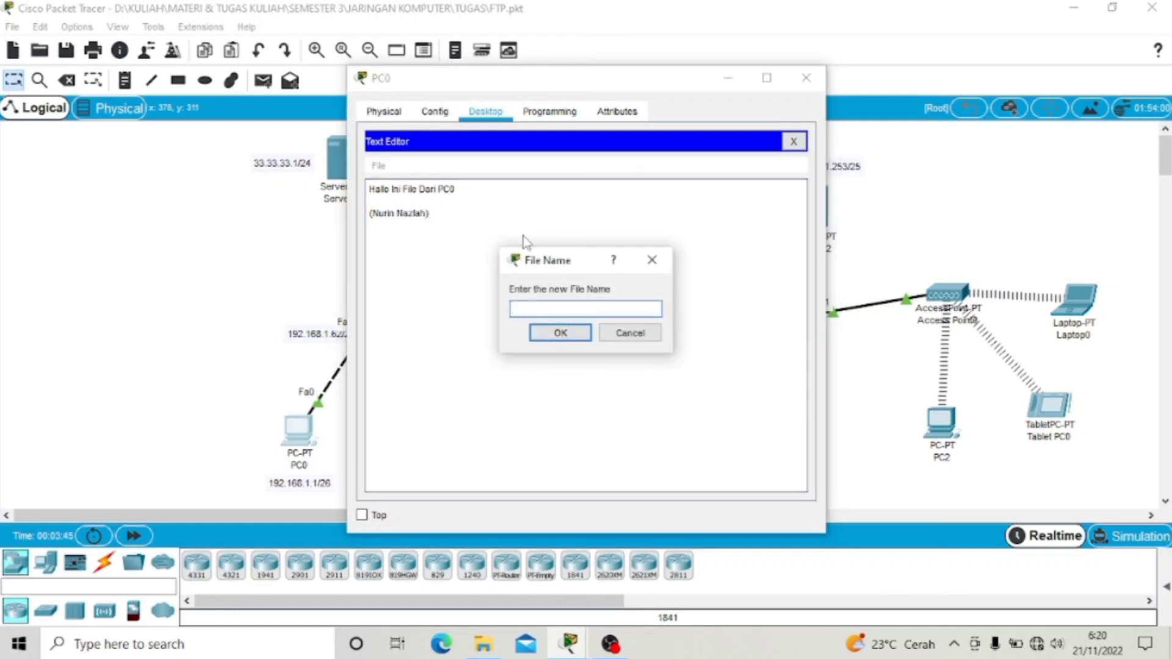
text(file.txt)
click(568, 334)
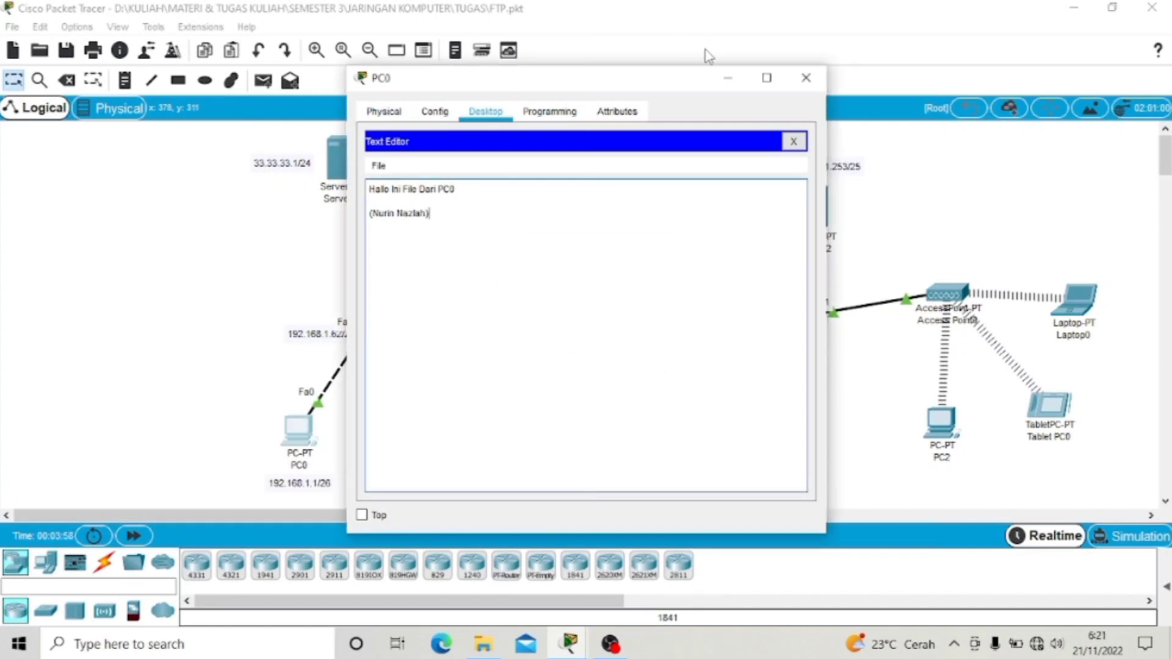
click(447, 115)
click(487, 113)
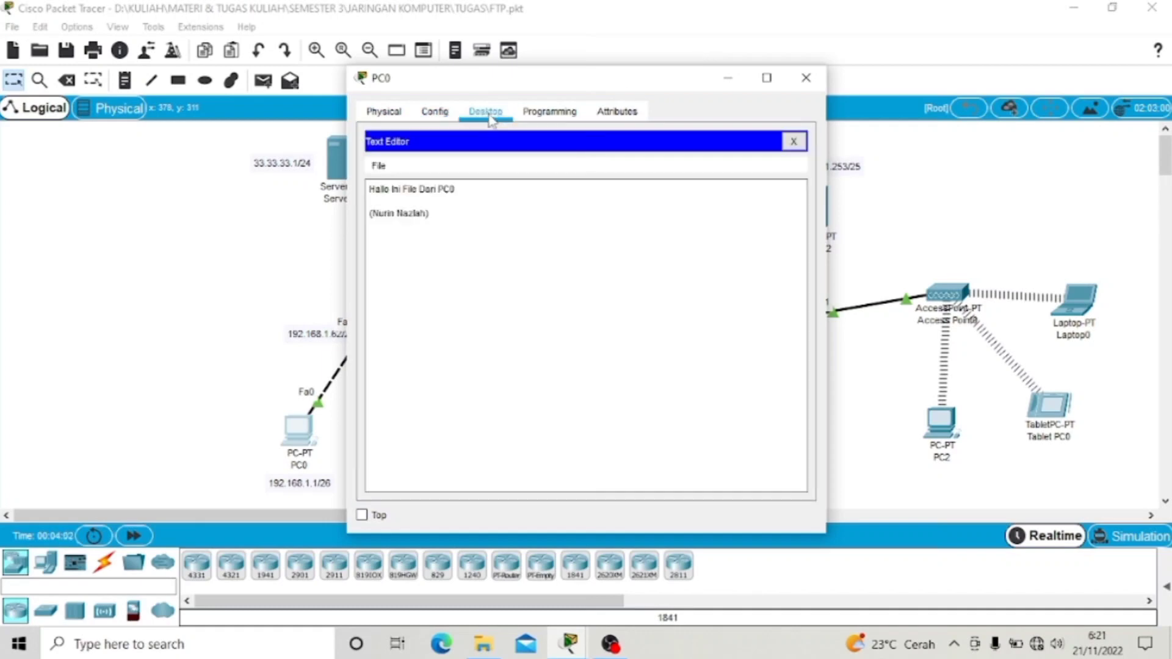
click(806, 78)
click(303, 436)
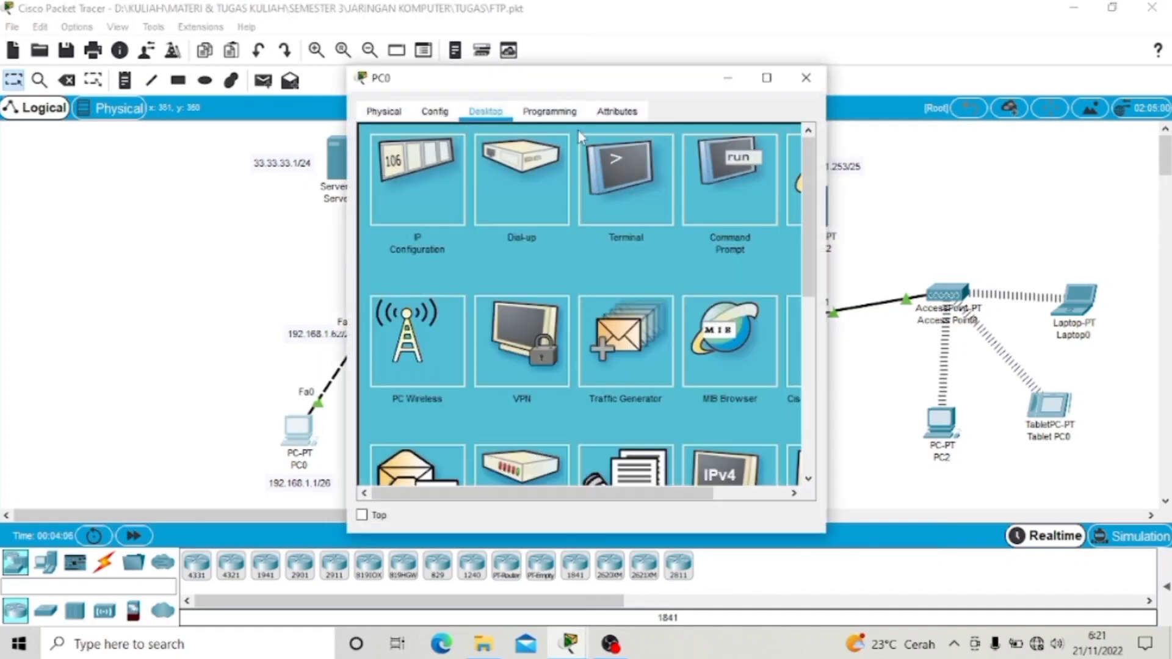
Step: From PC0's Command Prompt, connect to ftp.jarkom.com and log in as admin
click(705, 183)
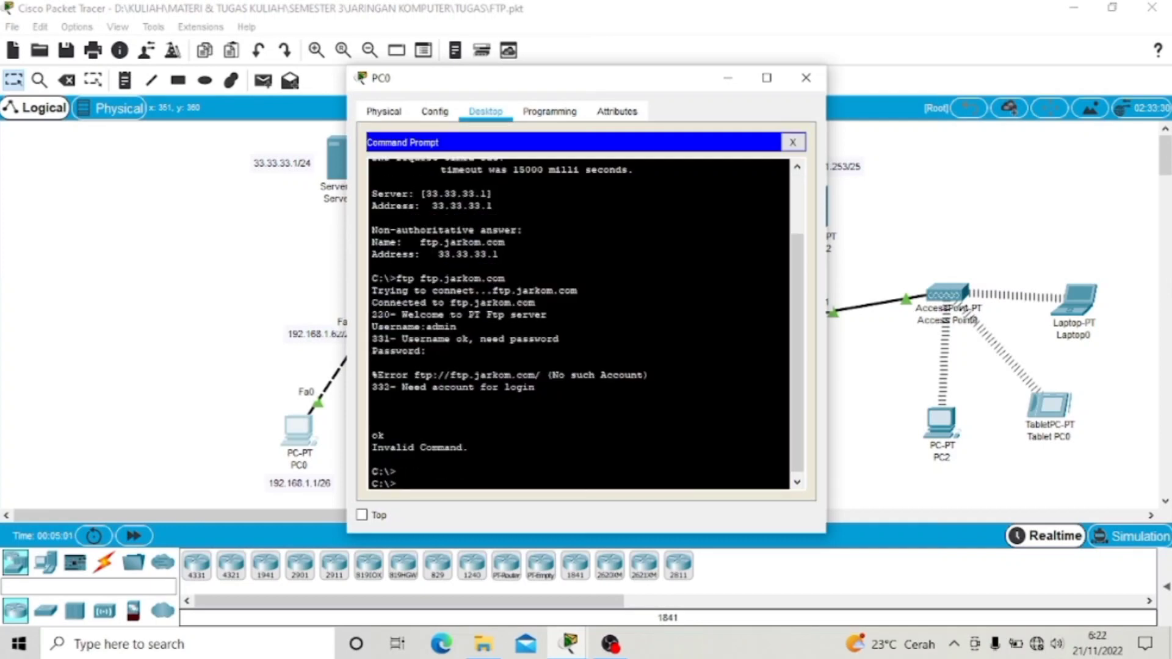
text(ftp.)
text(fpt)
key(BackSpace)
key(BackSpace)
text(tp.jarkom.com)
key(Return)
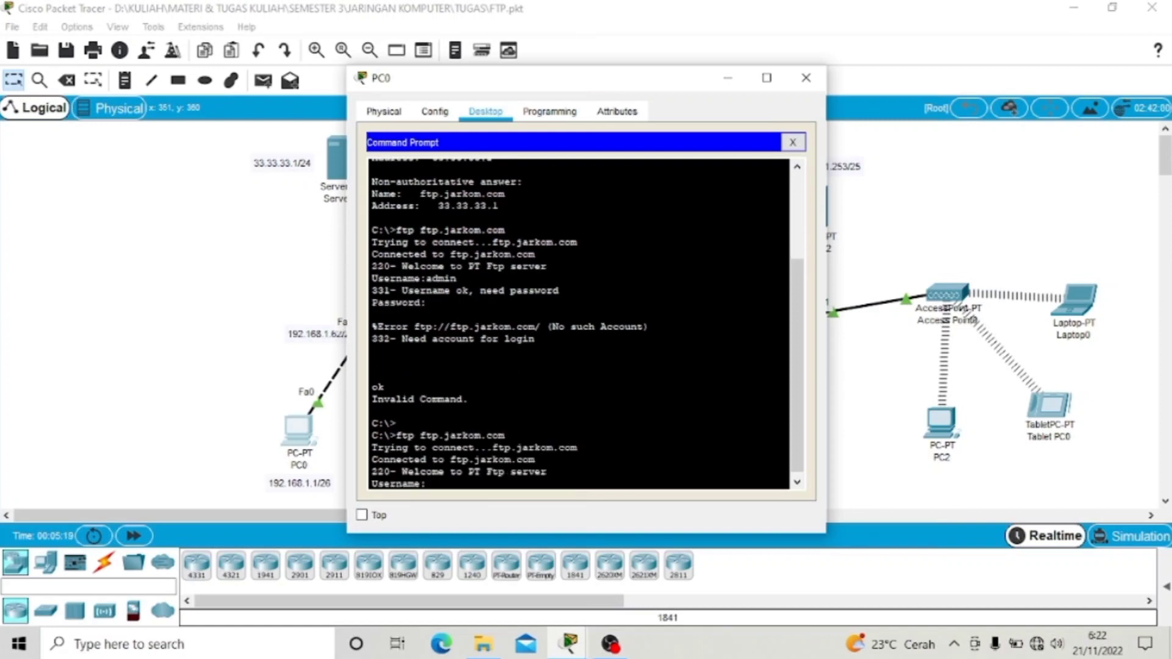
text(admin)
key(Return)
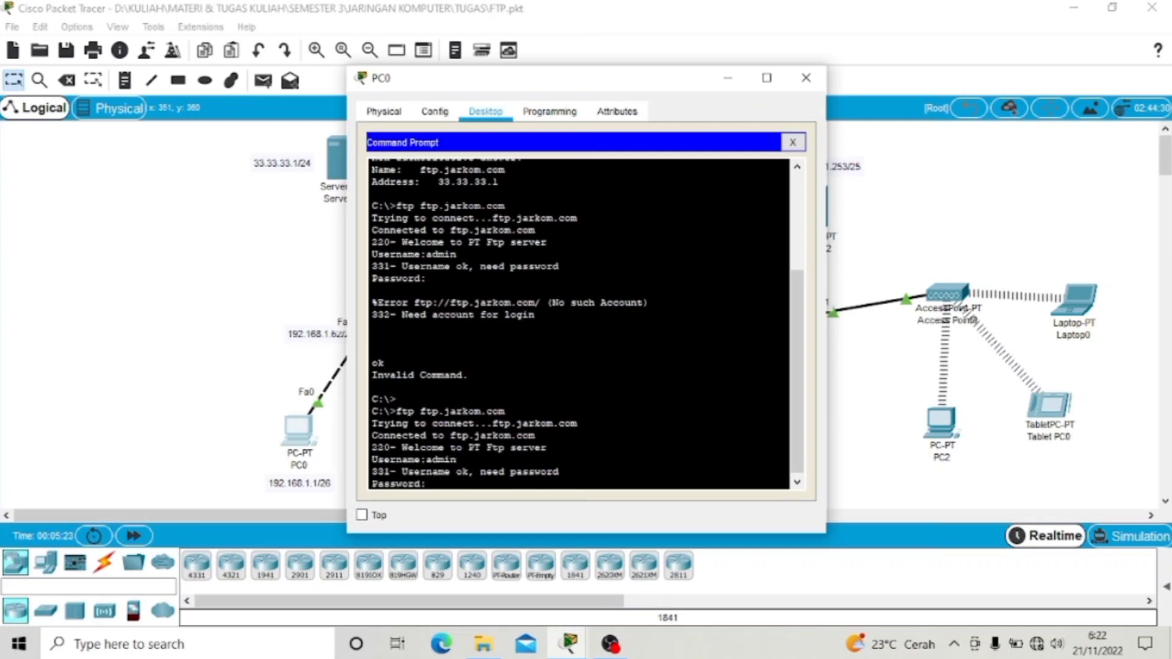
key(Return)
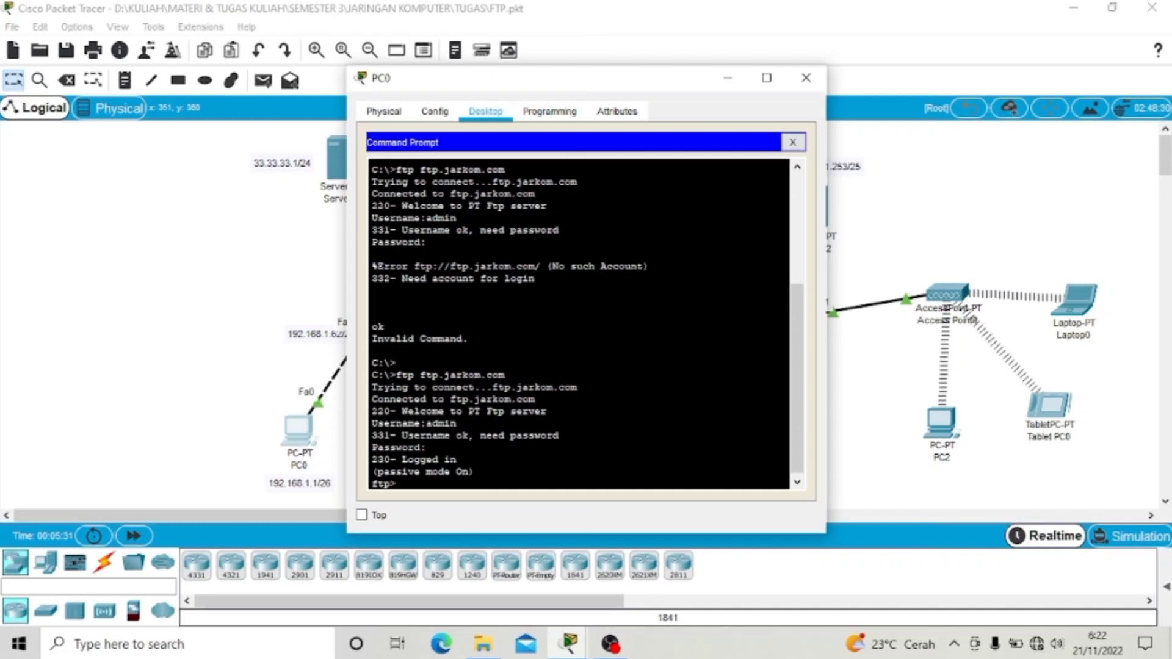
Step: Upload file.txt with put, quit the FTP session, and close PC0's window
text(put file.txt)
key(Return)
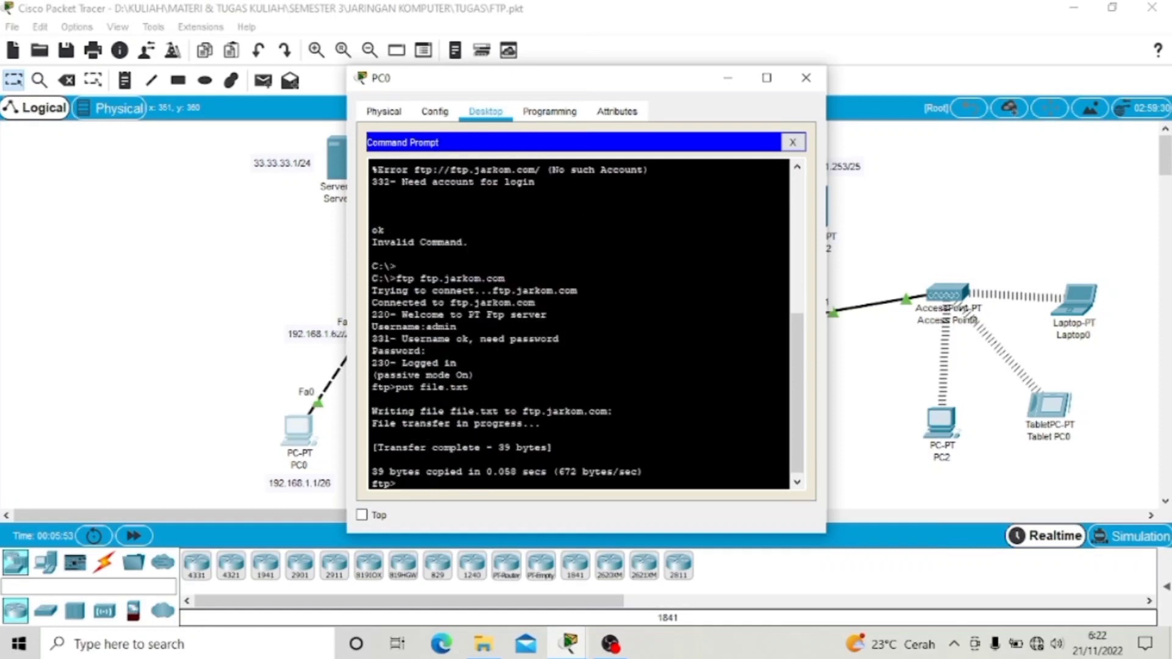
text(quit)
key(Return)
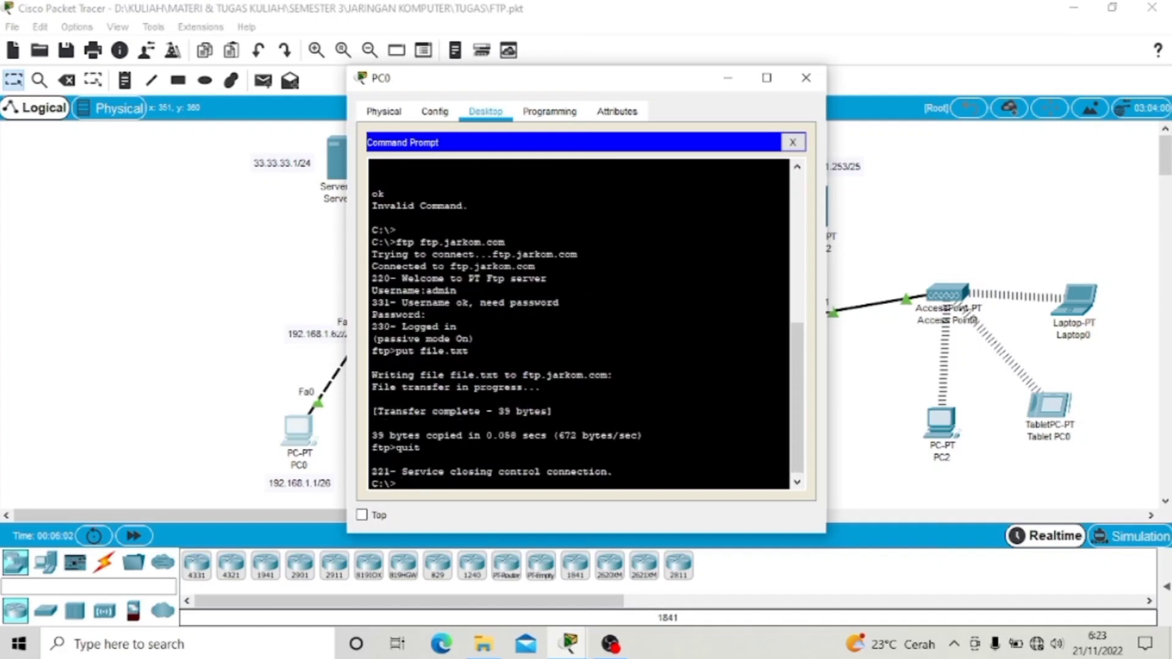
click(806, 78)
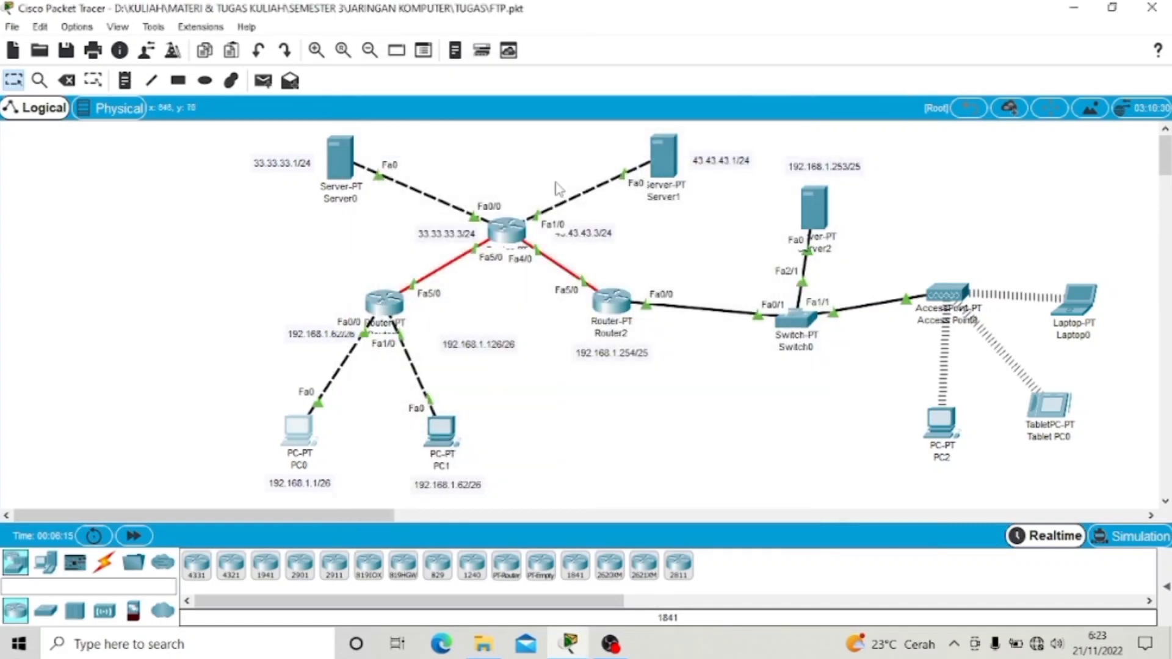
Step: From PC2's Command Prompt, connect to ftp.jarkom.com and log in as admin
click(944, 421)
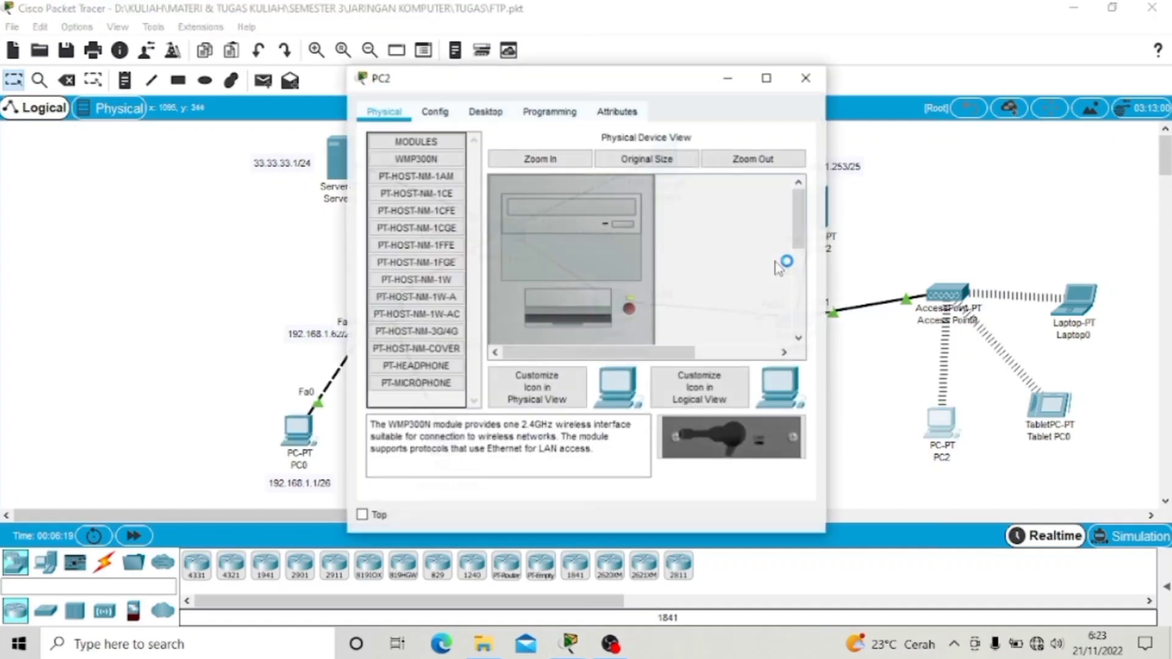
click(485, 111)
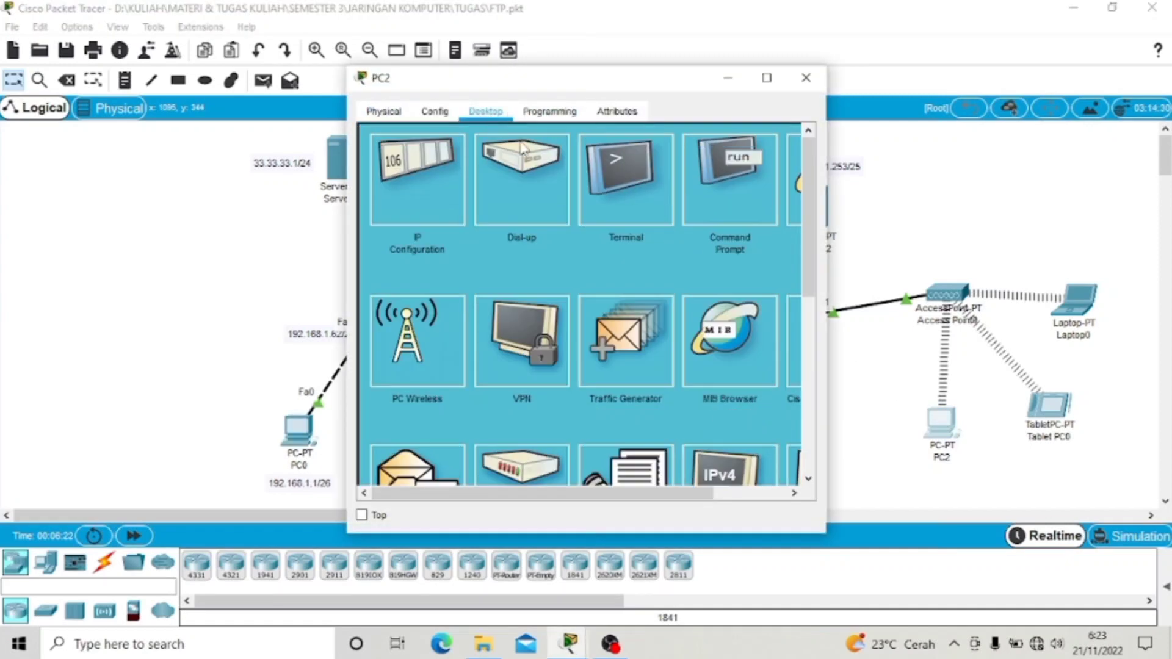
click(714, 208)
text(ftp f)
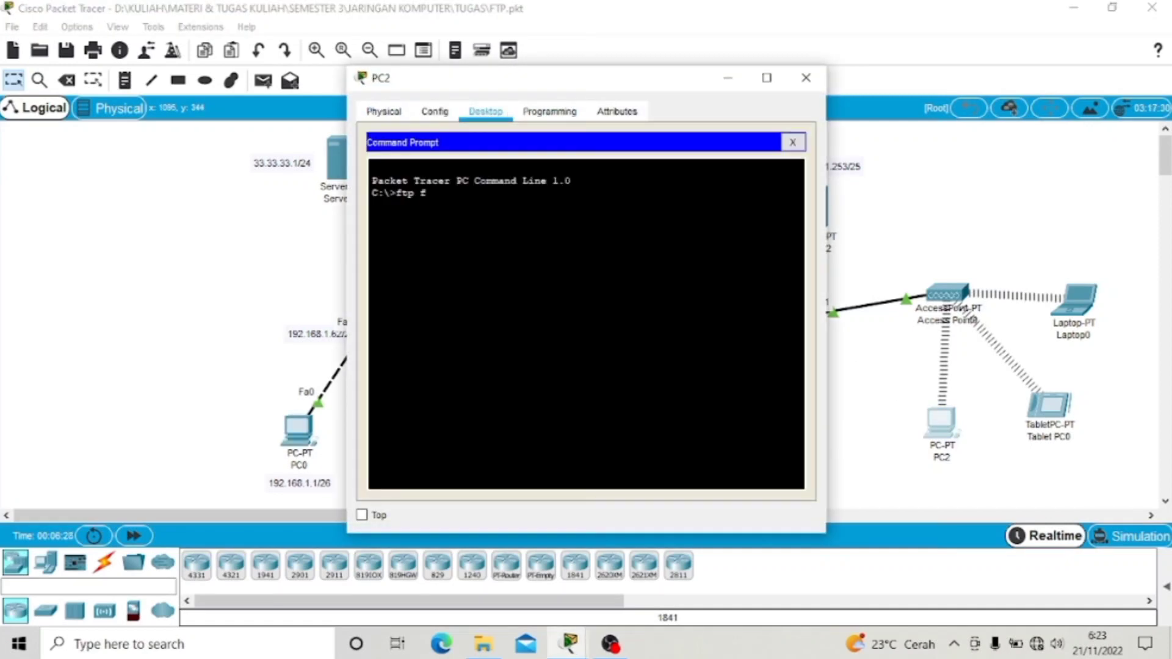
text(tp.jarkom.com)
key(Return)
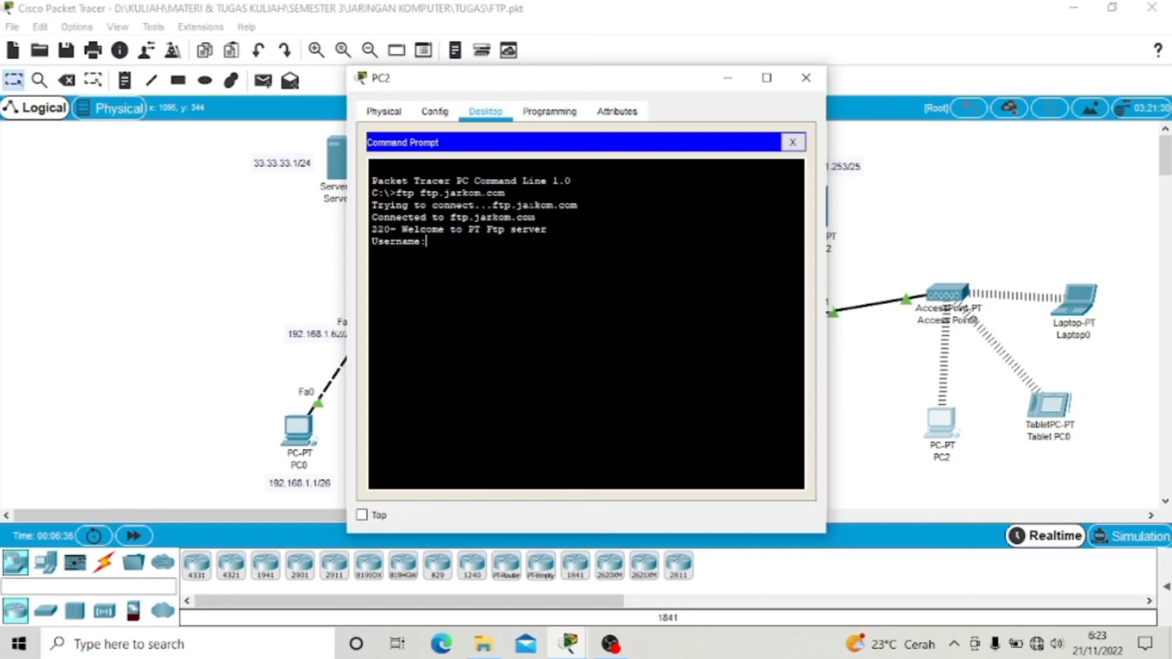
text(admin)
key(Return)
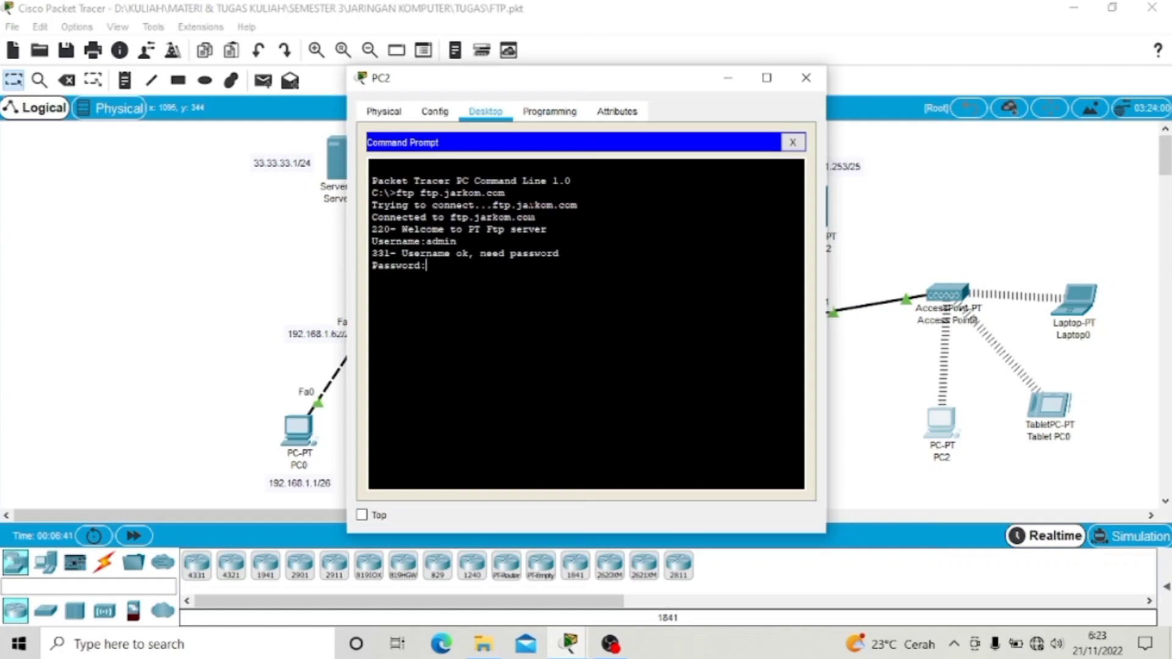
key(Return)
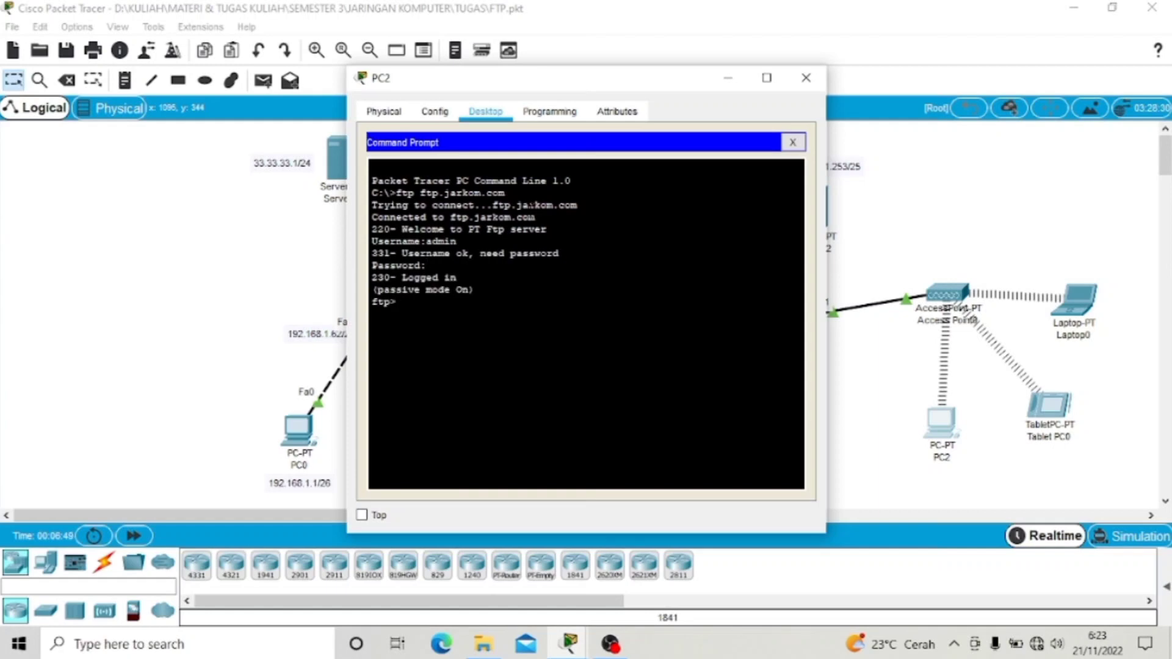
Step: Download file.txt with get, quit the FTP session, and close PC2's window
text(get file.txt)
key(Return)
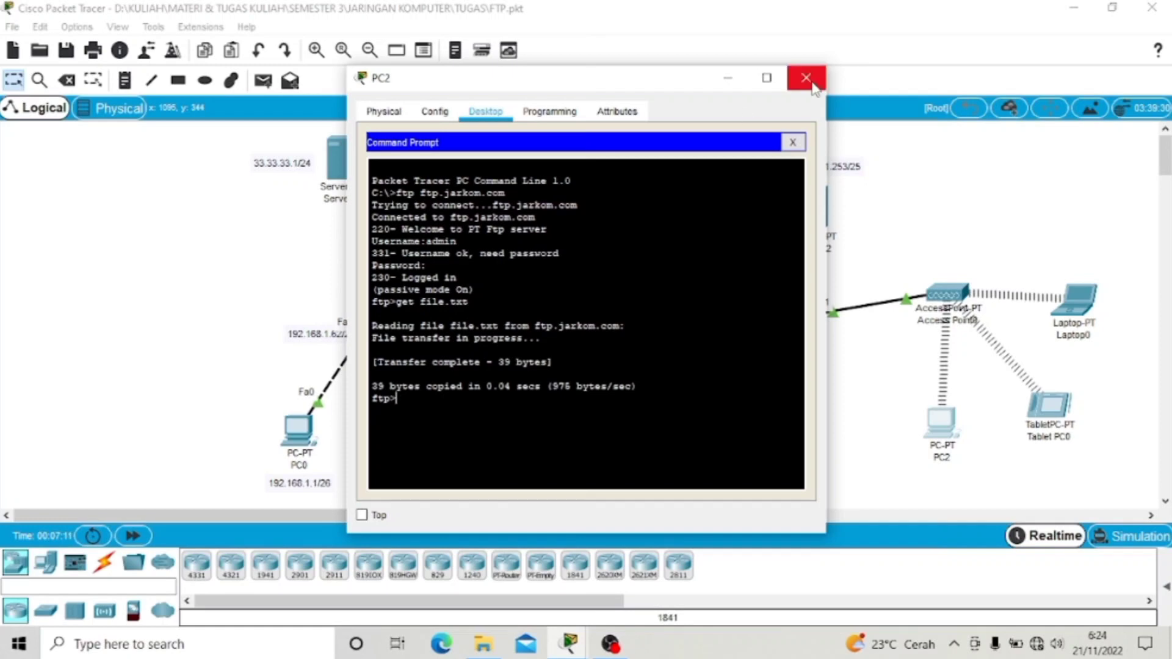
text(quit)
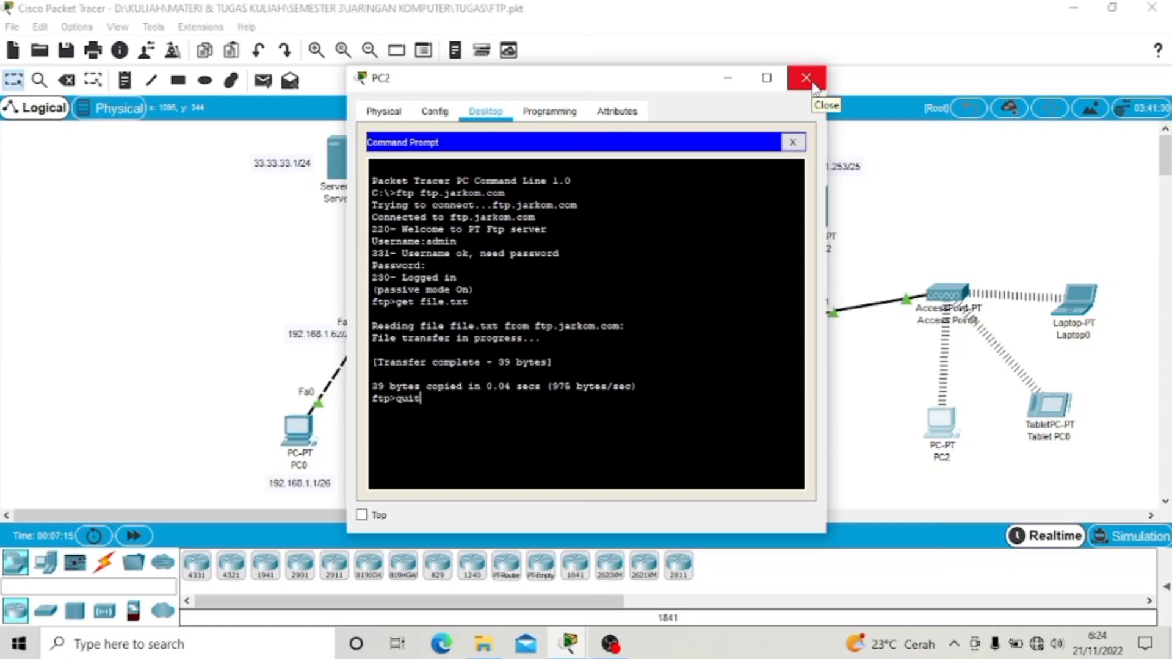
key(Return)
click(808, 79)
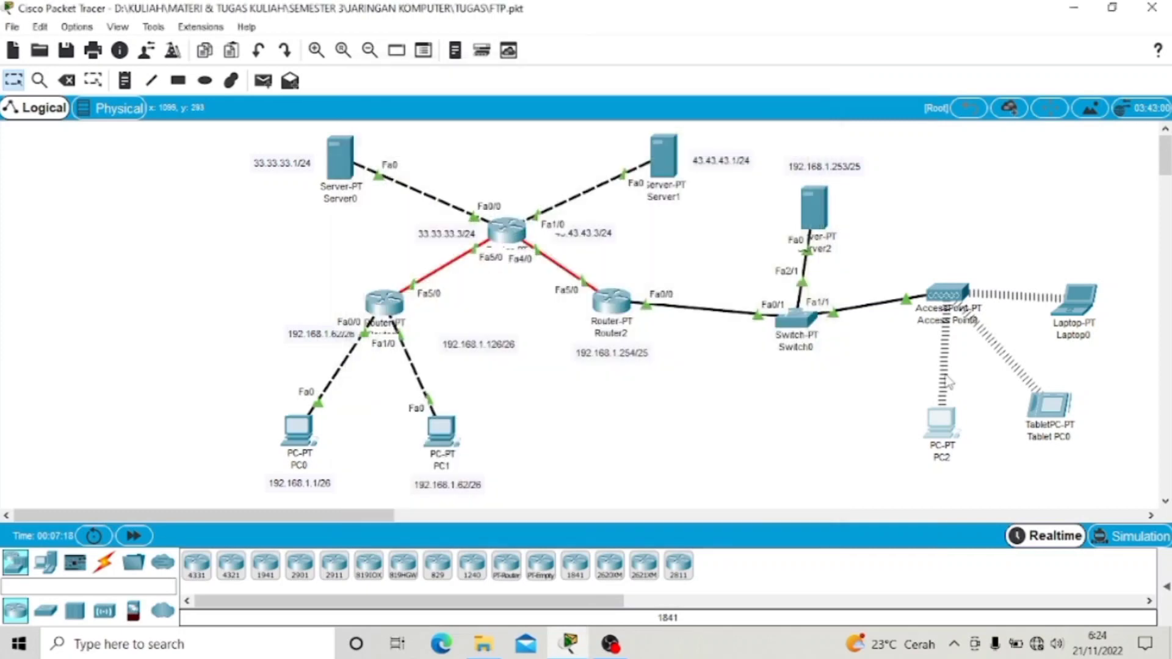
Step: Open file.txt in PC2's Text Editor to check its 'Hallo Ini File Dari PC0' content
click(944, 421)
click(653, 464)
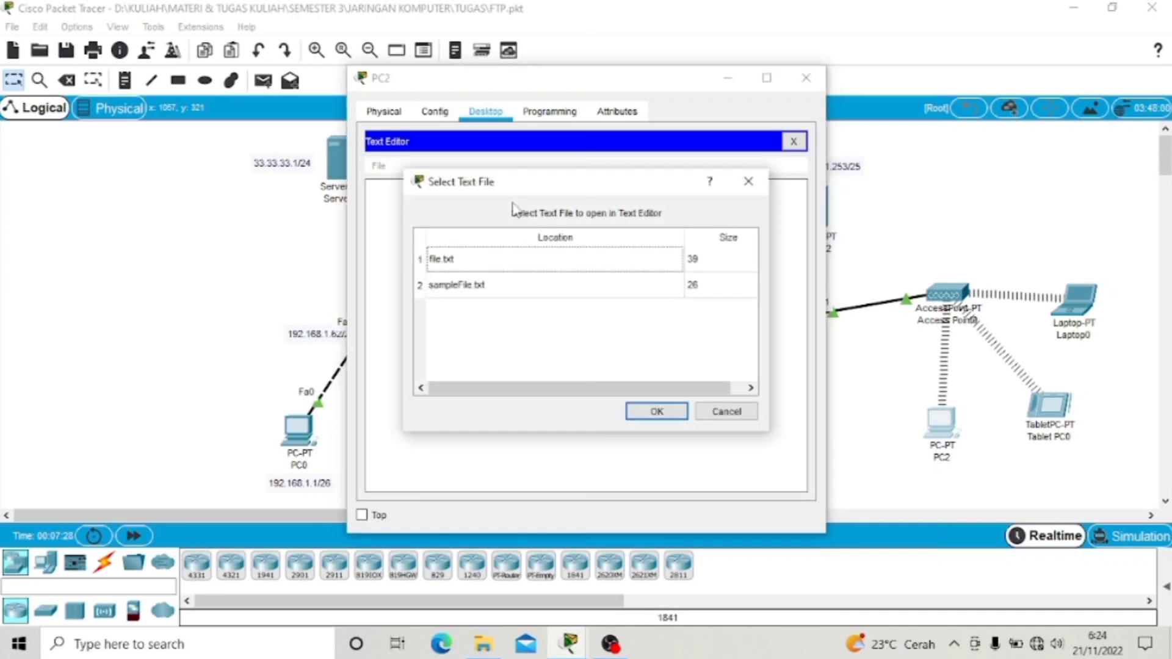
click(519, 259)
click(657, 412)
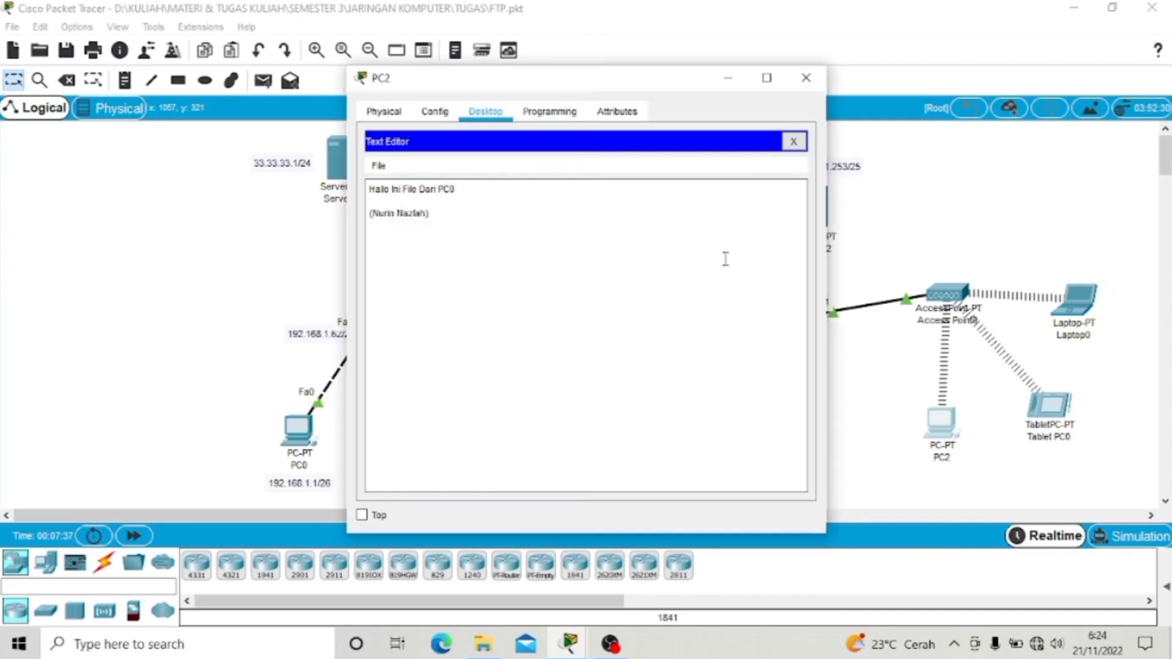
click(808, 80)
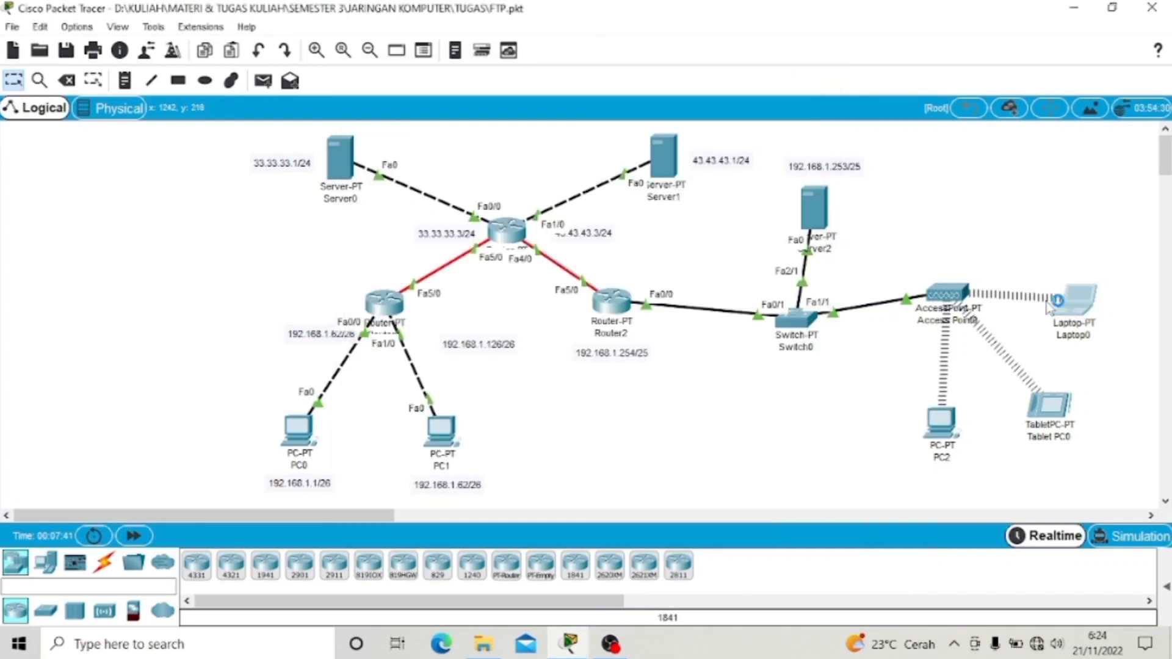
click(1072, 305)
Step: From Laptop0's Command Prompt, connect to ftp.jarkom.com and log in as admin
click(487, 113)
click(727, 177)
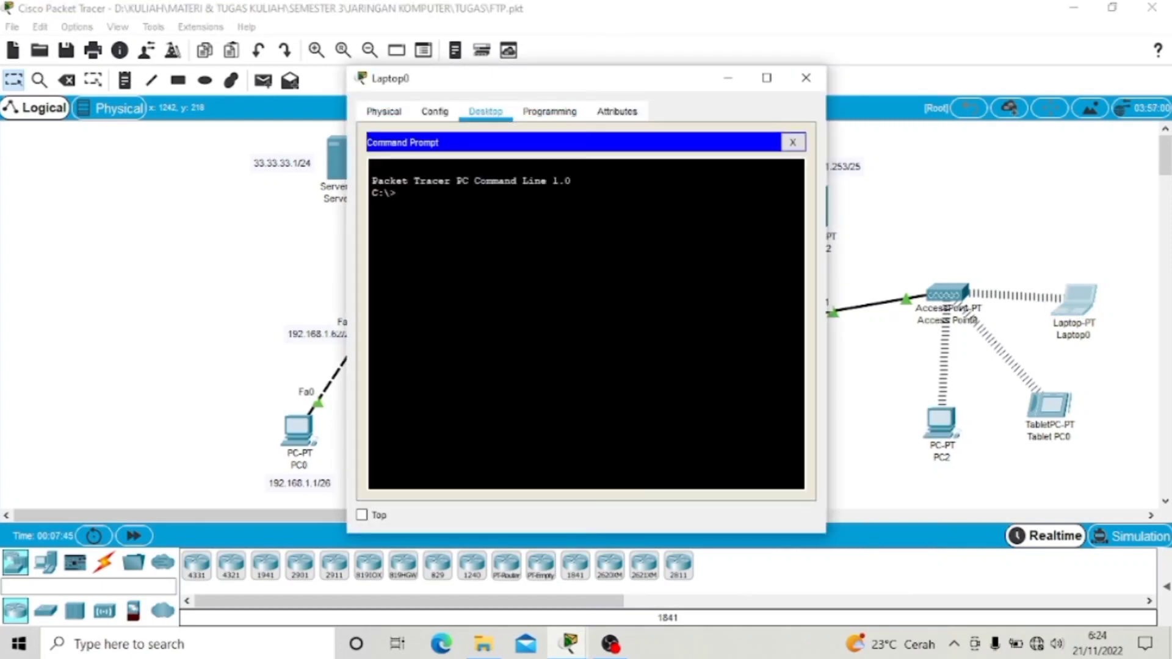
text(ftp ftp.kk)
key(BackSpace)
key(BackSpace)
text(jarkom.com)
key(Return)
text(admin)
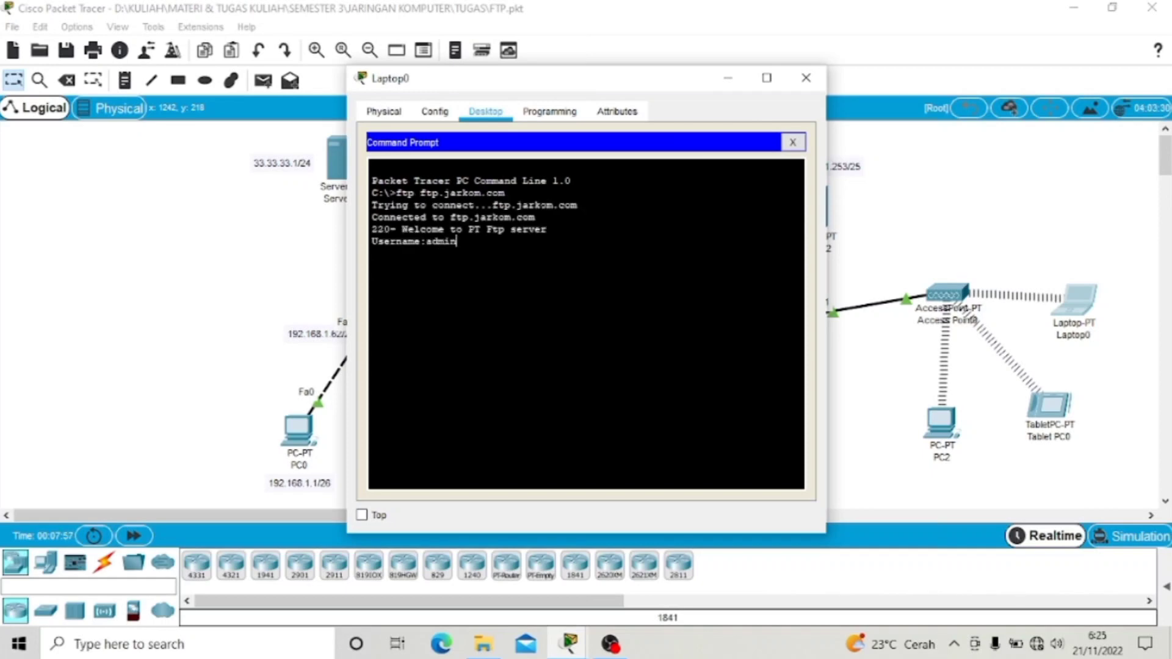
key(Return)
Step: Download file.txt with get, quit the FTP session, and close Laptop0's window
key(Return)
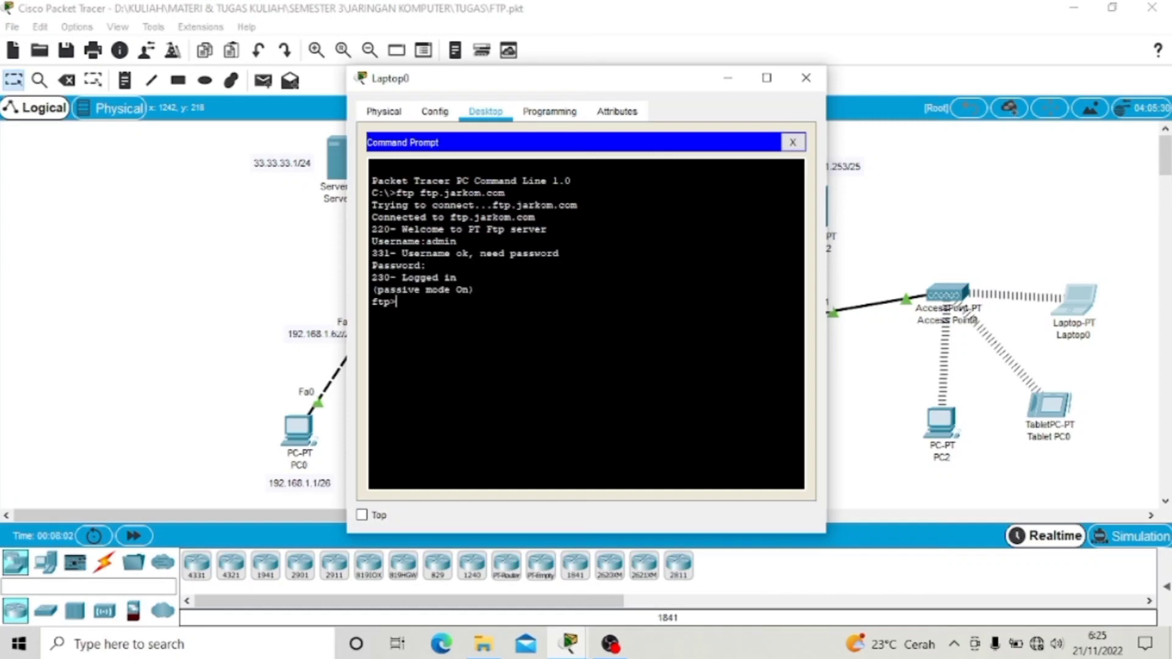
text(get file.txt)
key(Return)
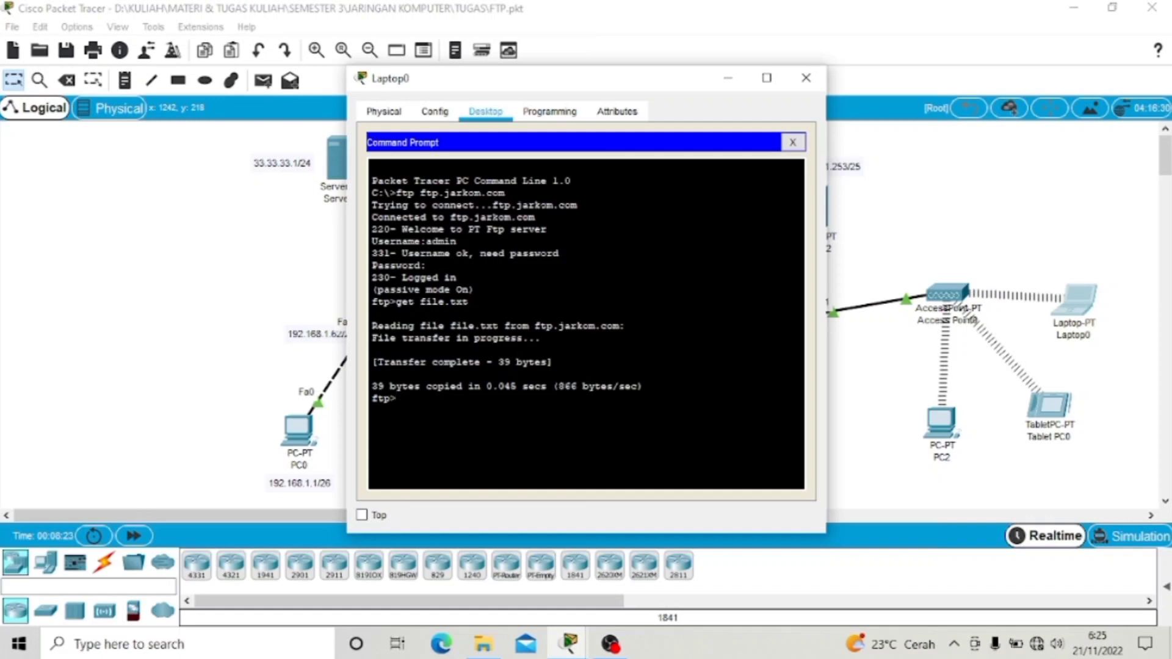
text(quit)
key(Return)
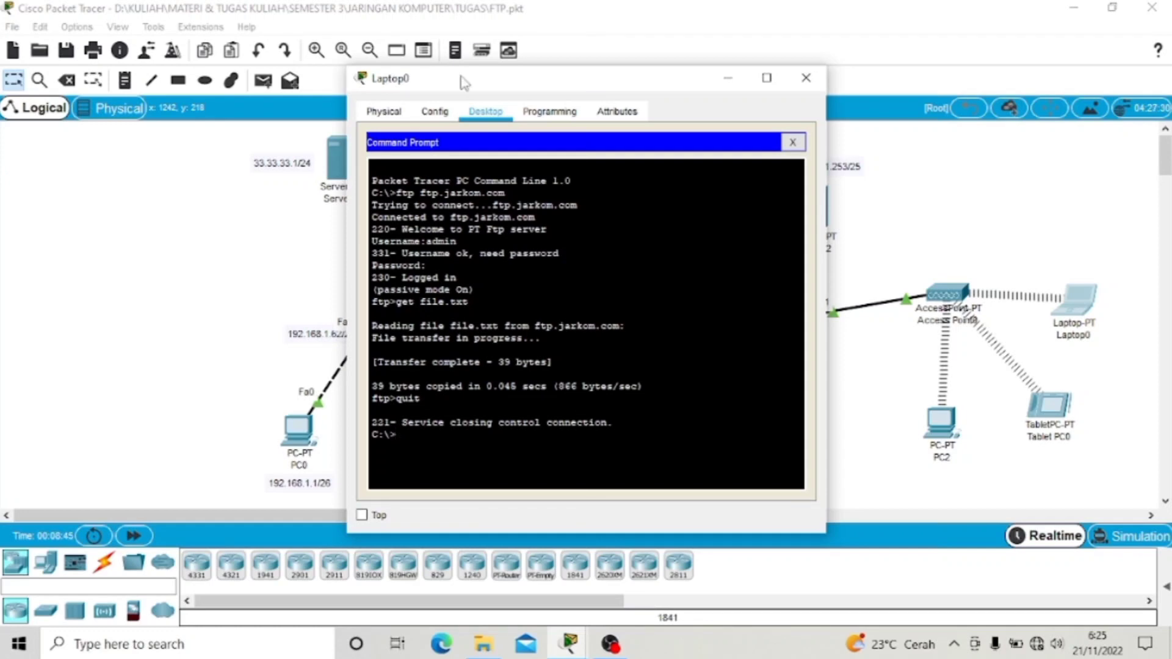
click(806, 78)
Step: Open file.txt in Laptop0's Text Editor to show 'Hallo Ini File Dari PC0'
click(1076, 308)
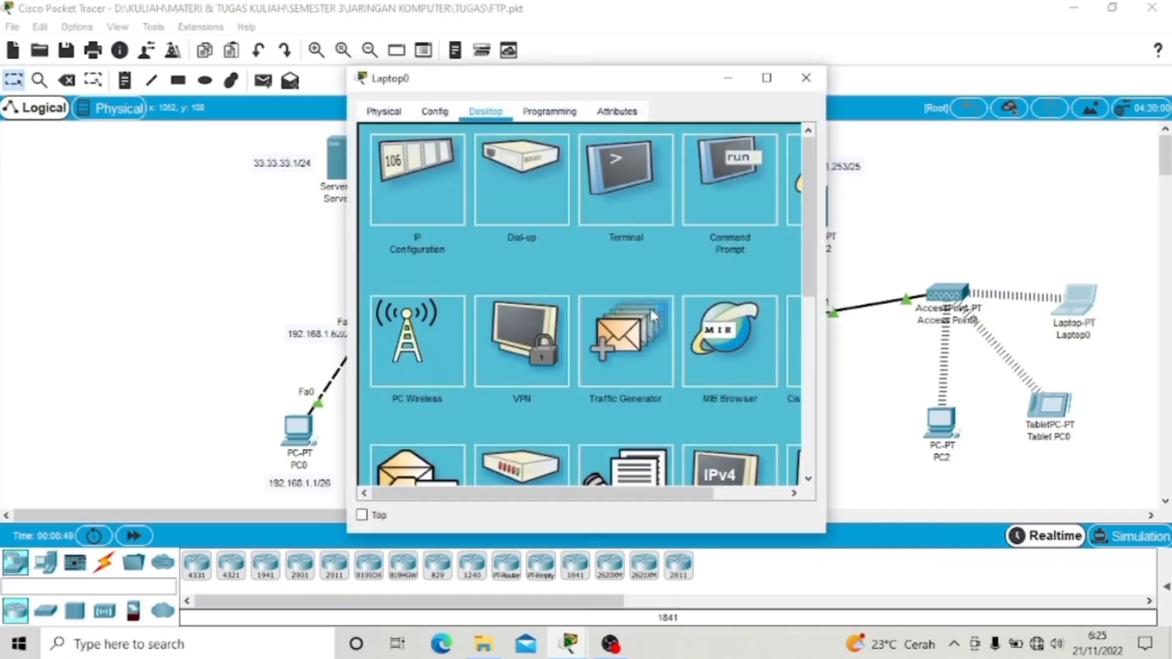
click(627, 464)
key(ctrl+o)
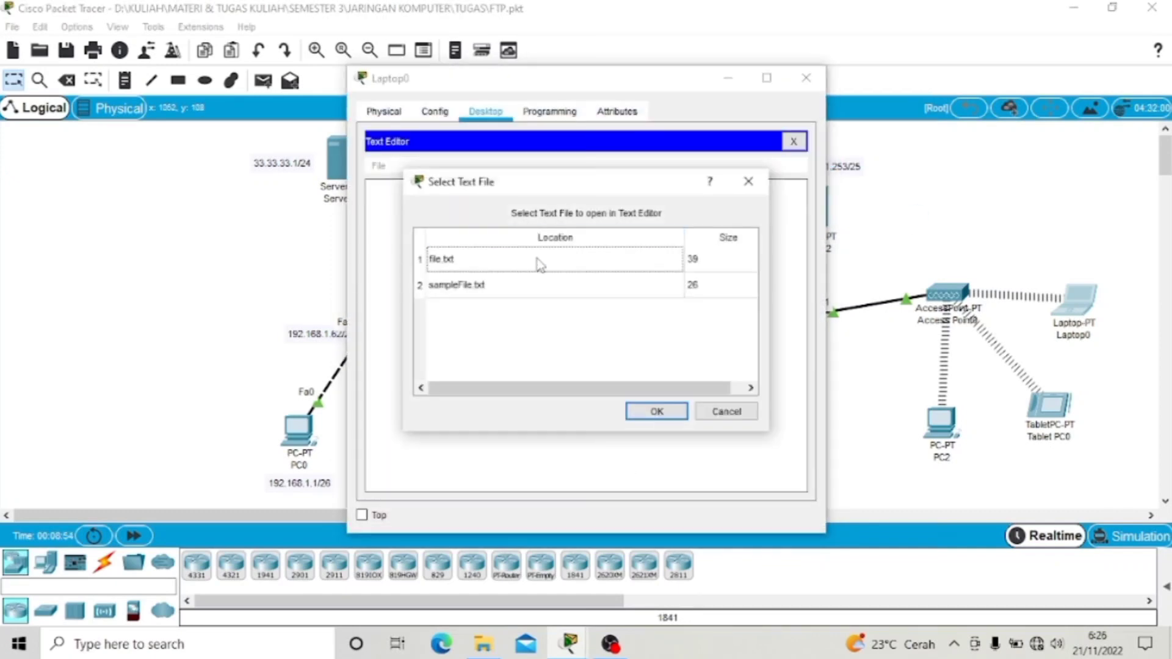
click(536, 265)
click(665, 409)
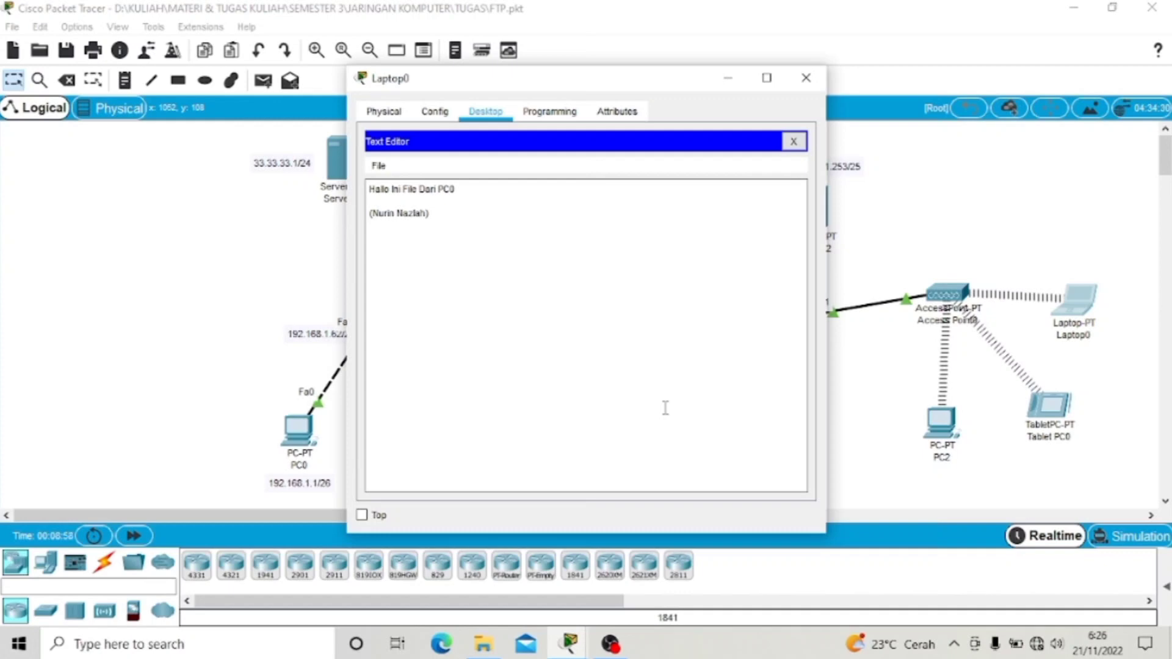